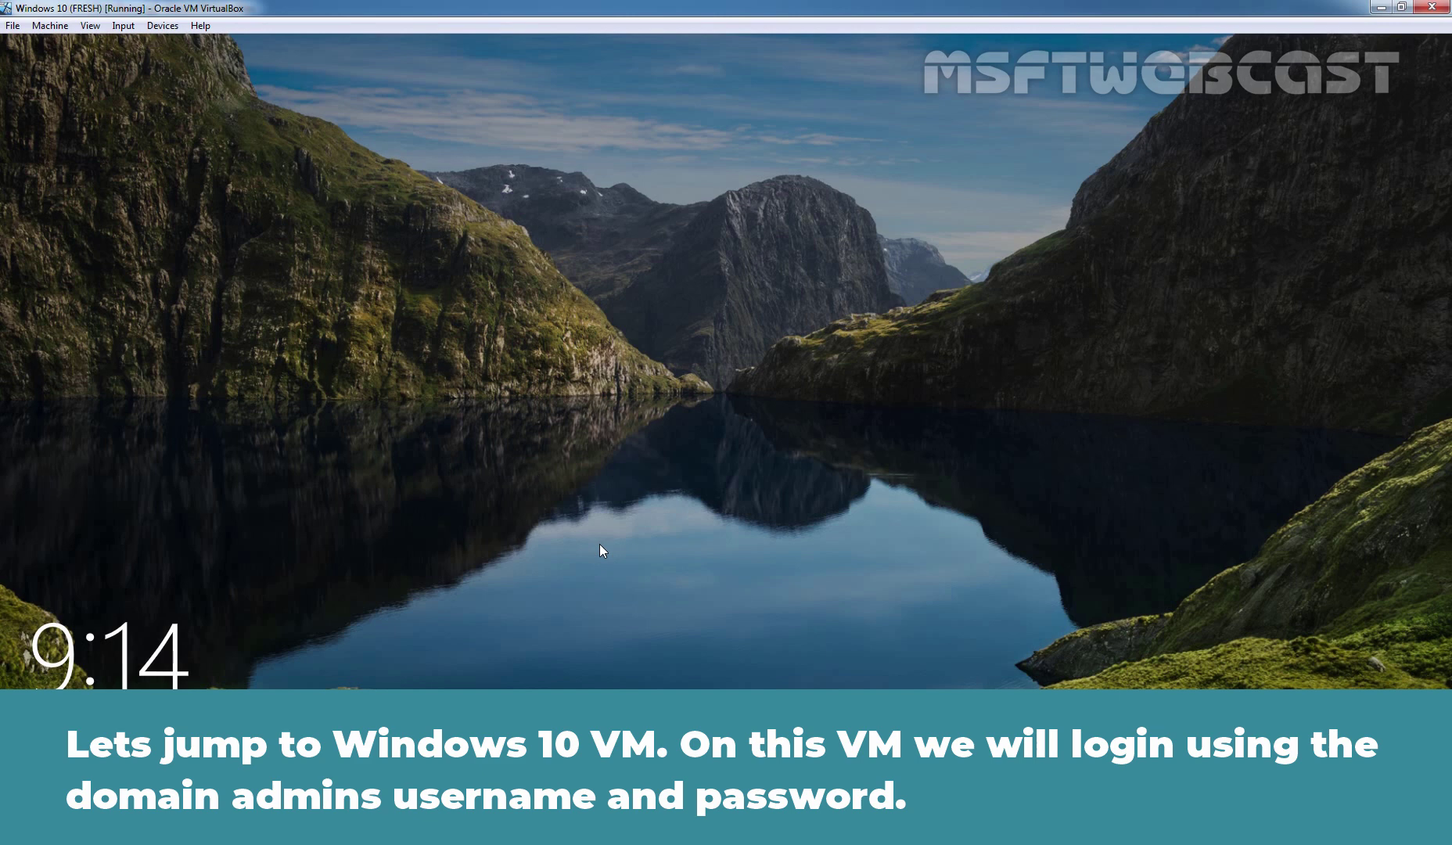
Sign in to the Windows 10 VM with the domain admin password and open the Start menu
click(600, 545)
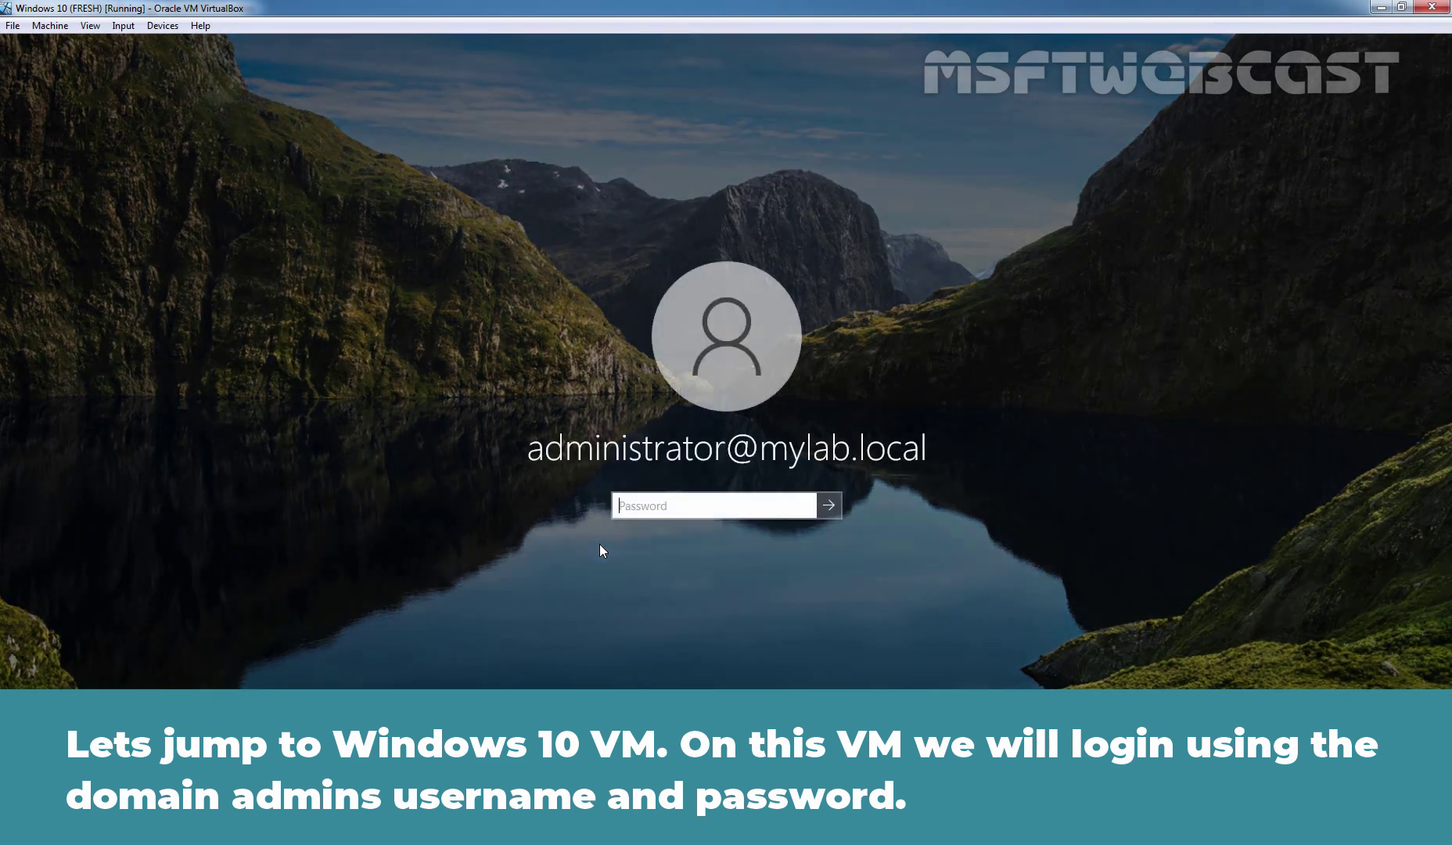
key(Return)
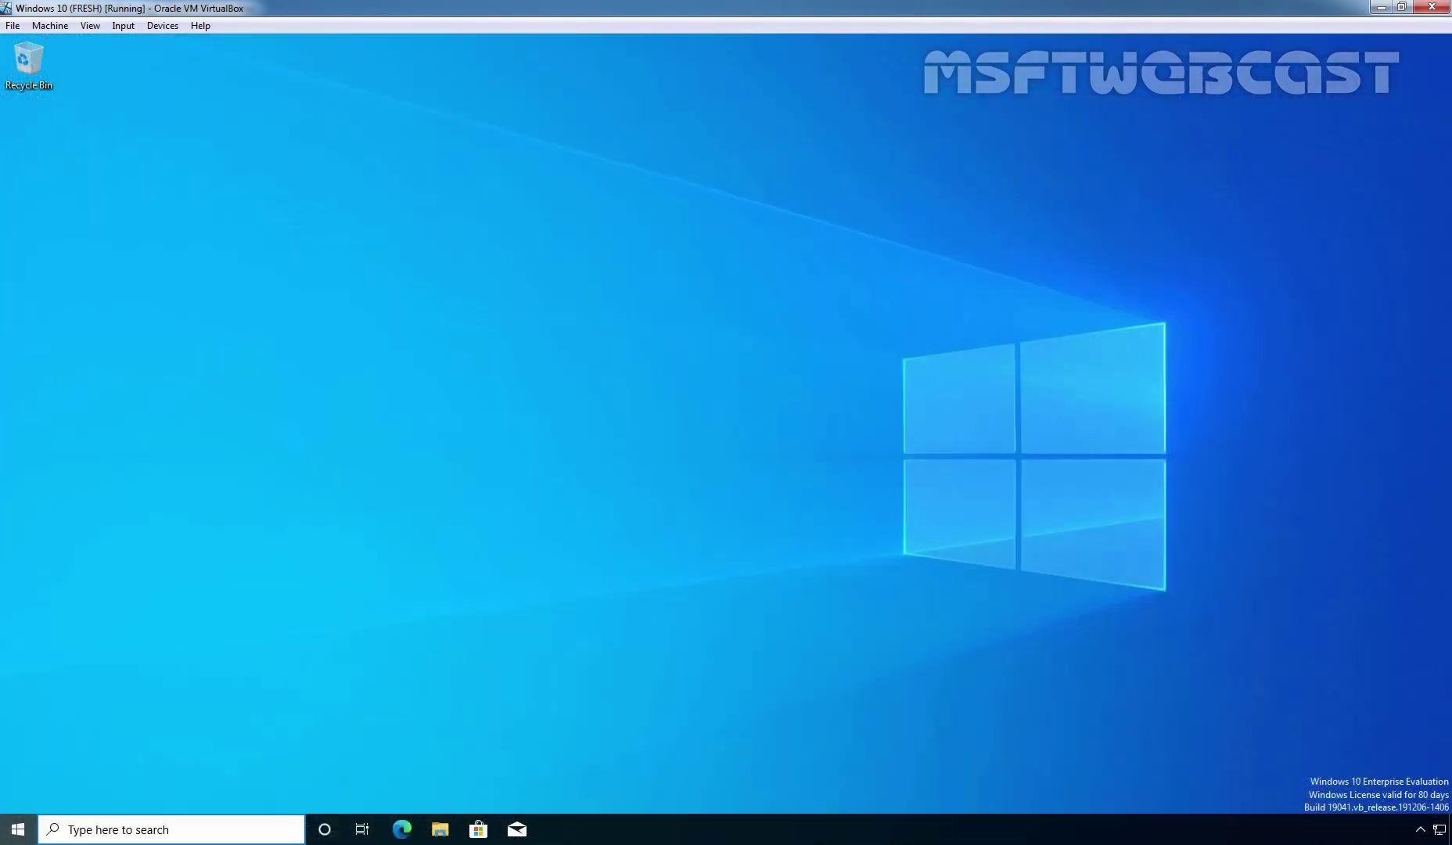
key(super)
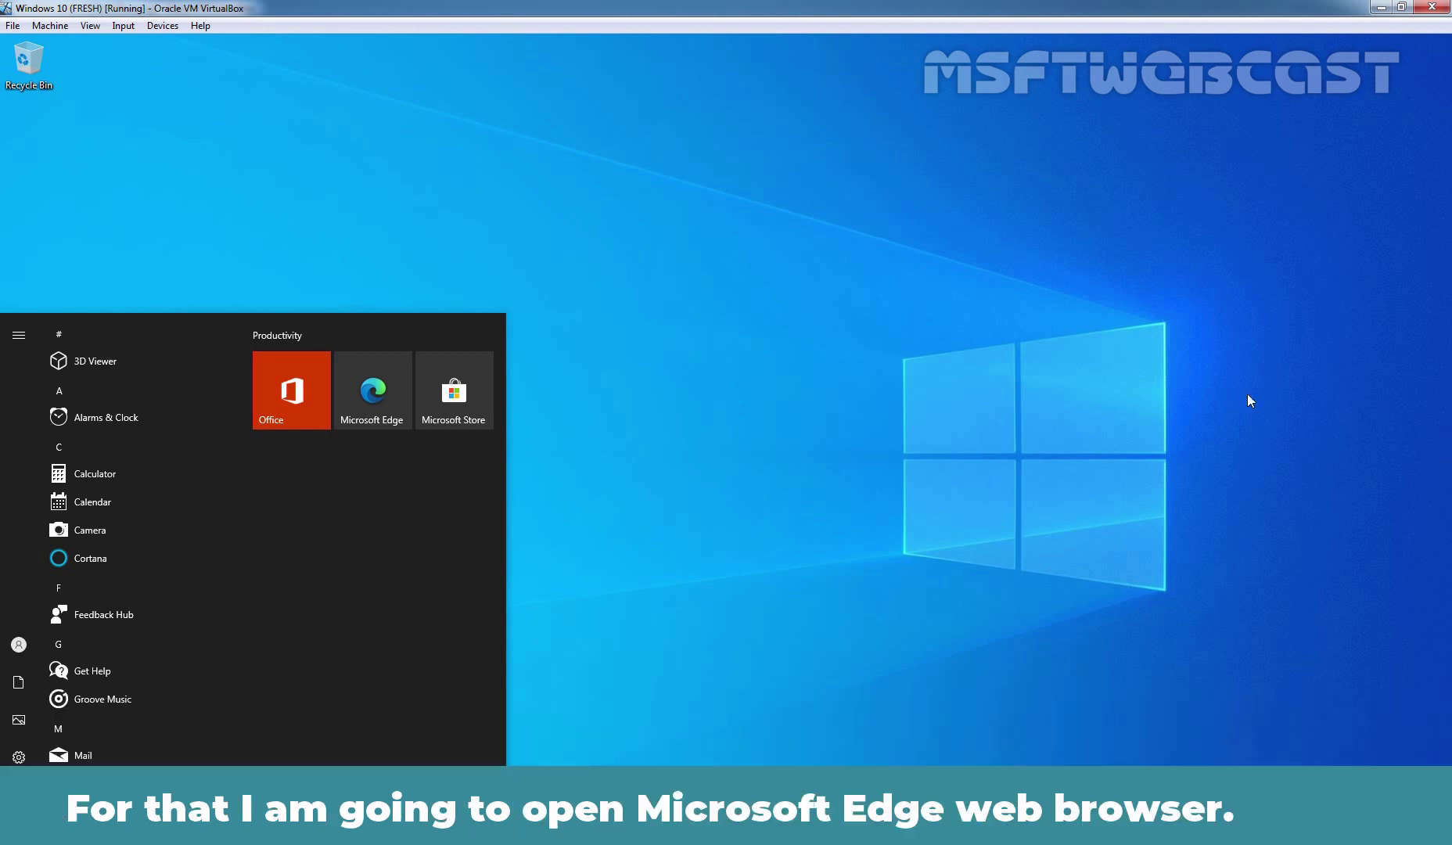
In Edge, Google 'windows admin center' using the search suggestion
click(373, 399)
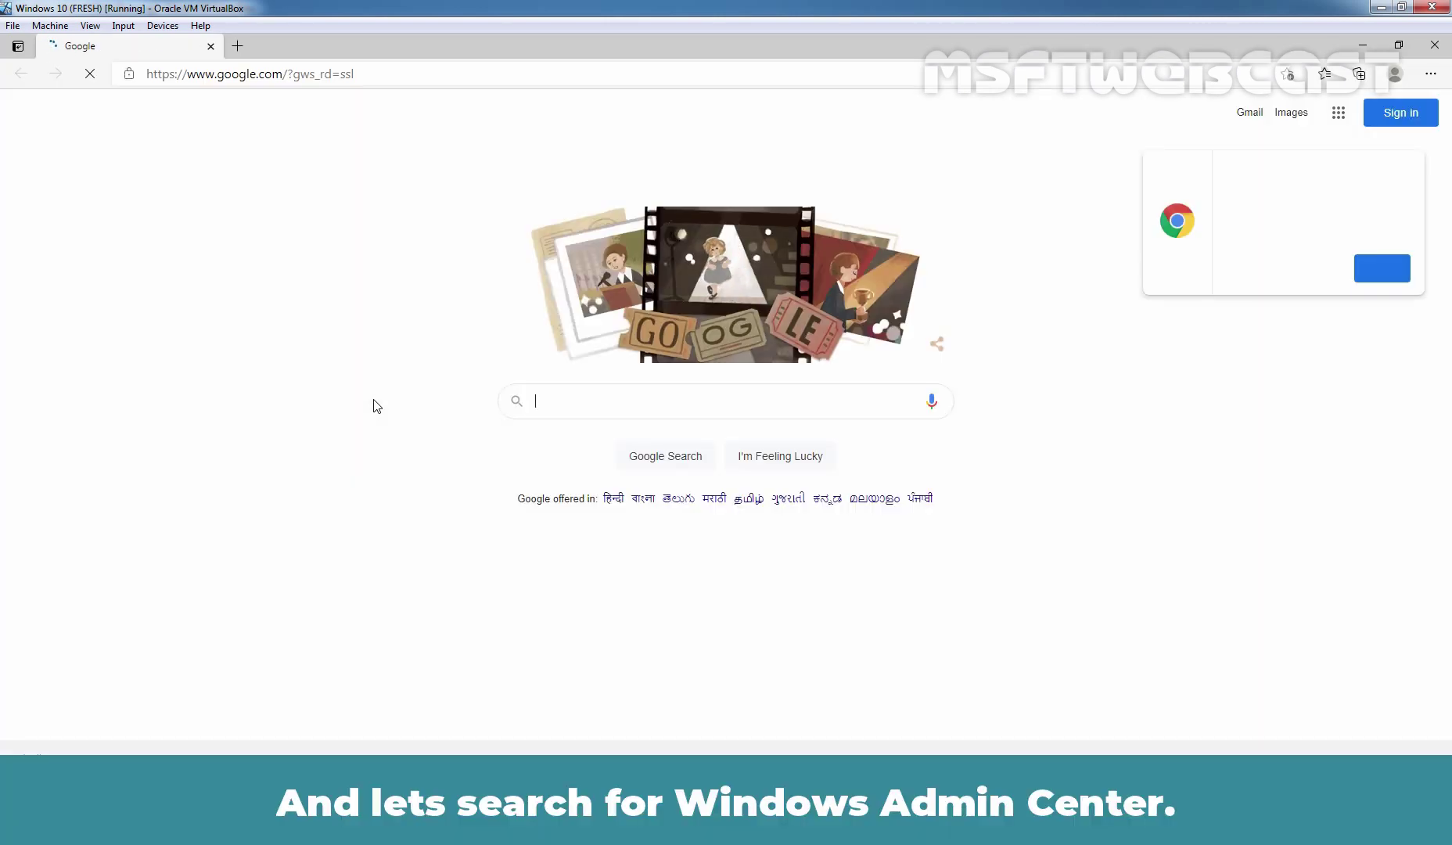
text(windows admin)
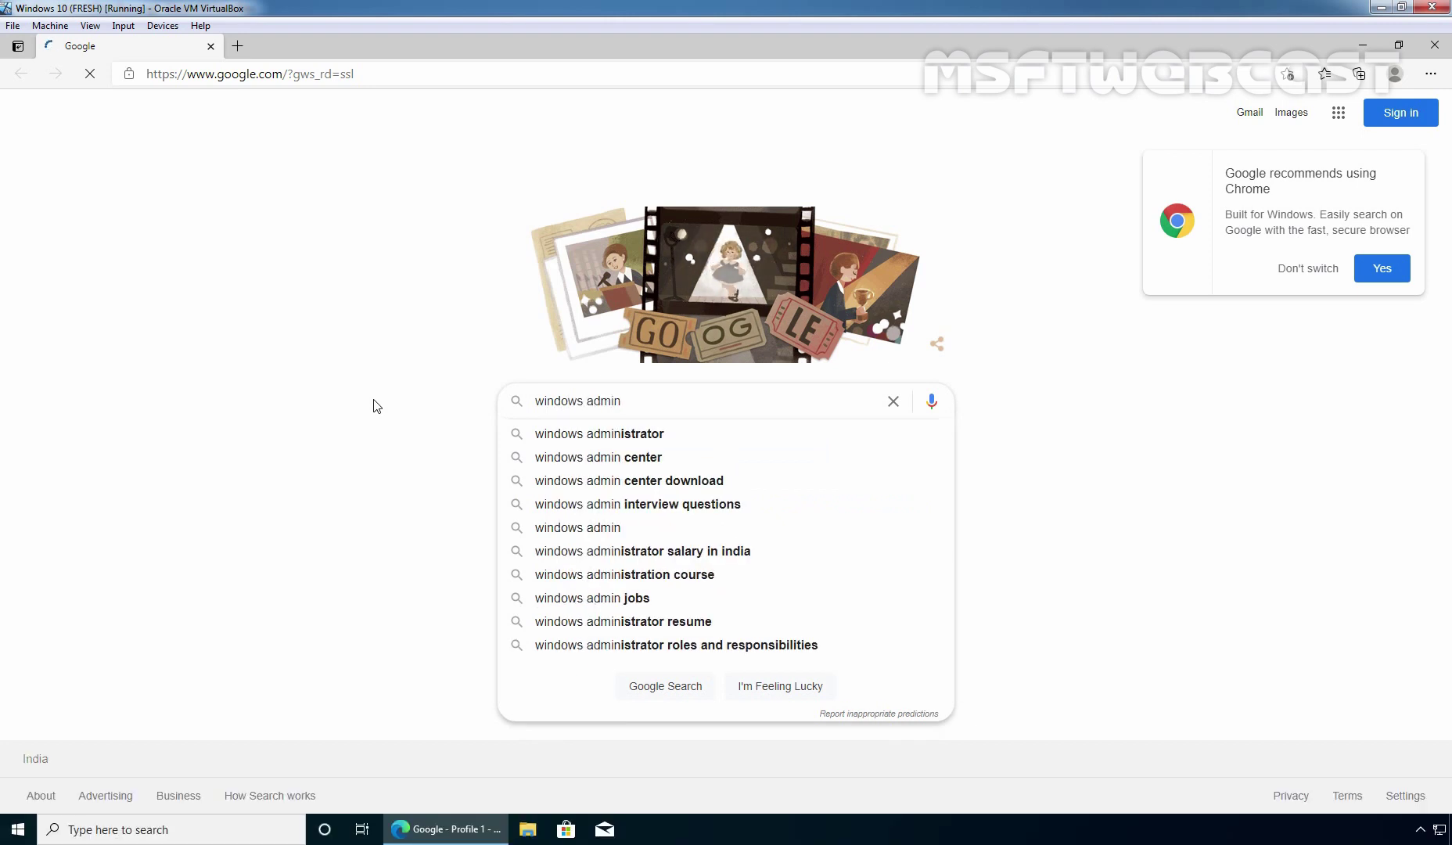
key(Down)
key(Down)
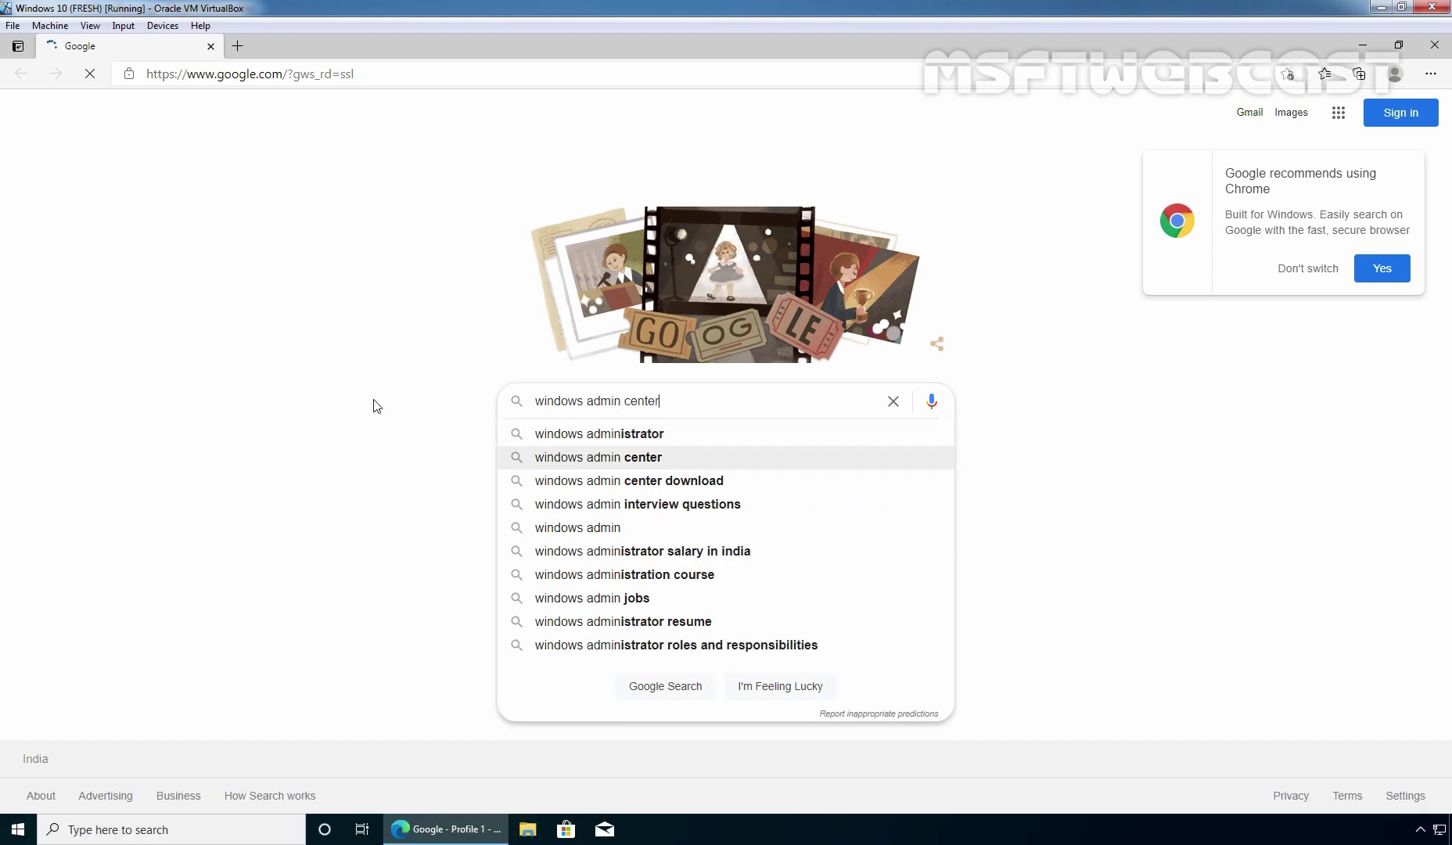
key(Return)
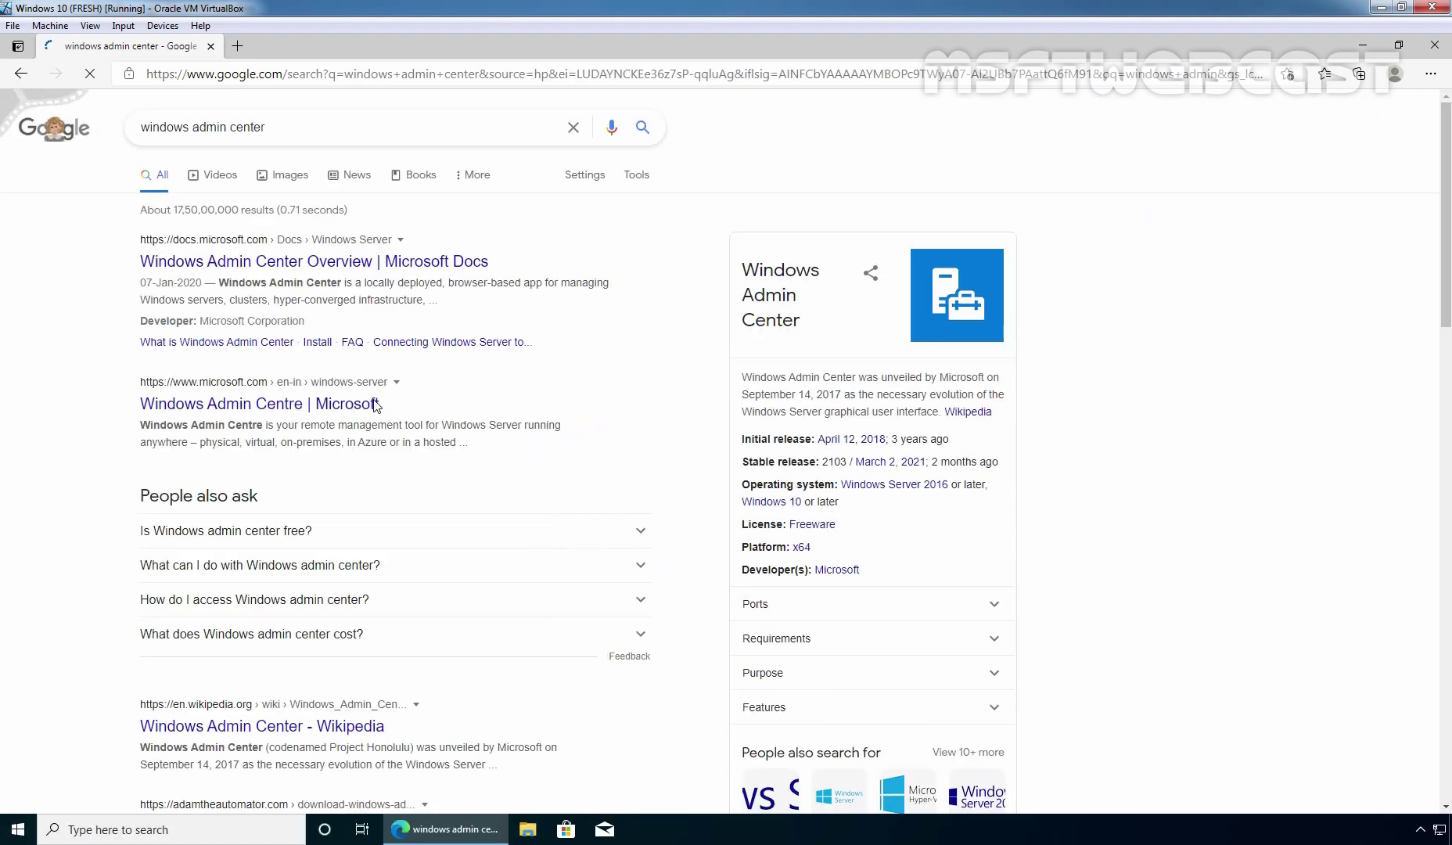
Open the 'Windows Admin Center Overview' Docs result and follow its Windows Admin Center download link
click(247, 262)
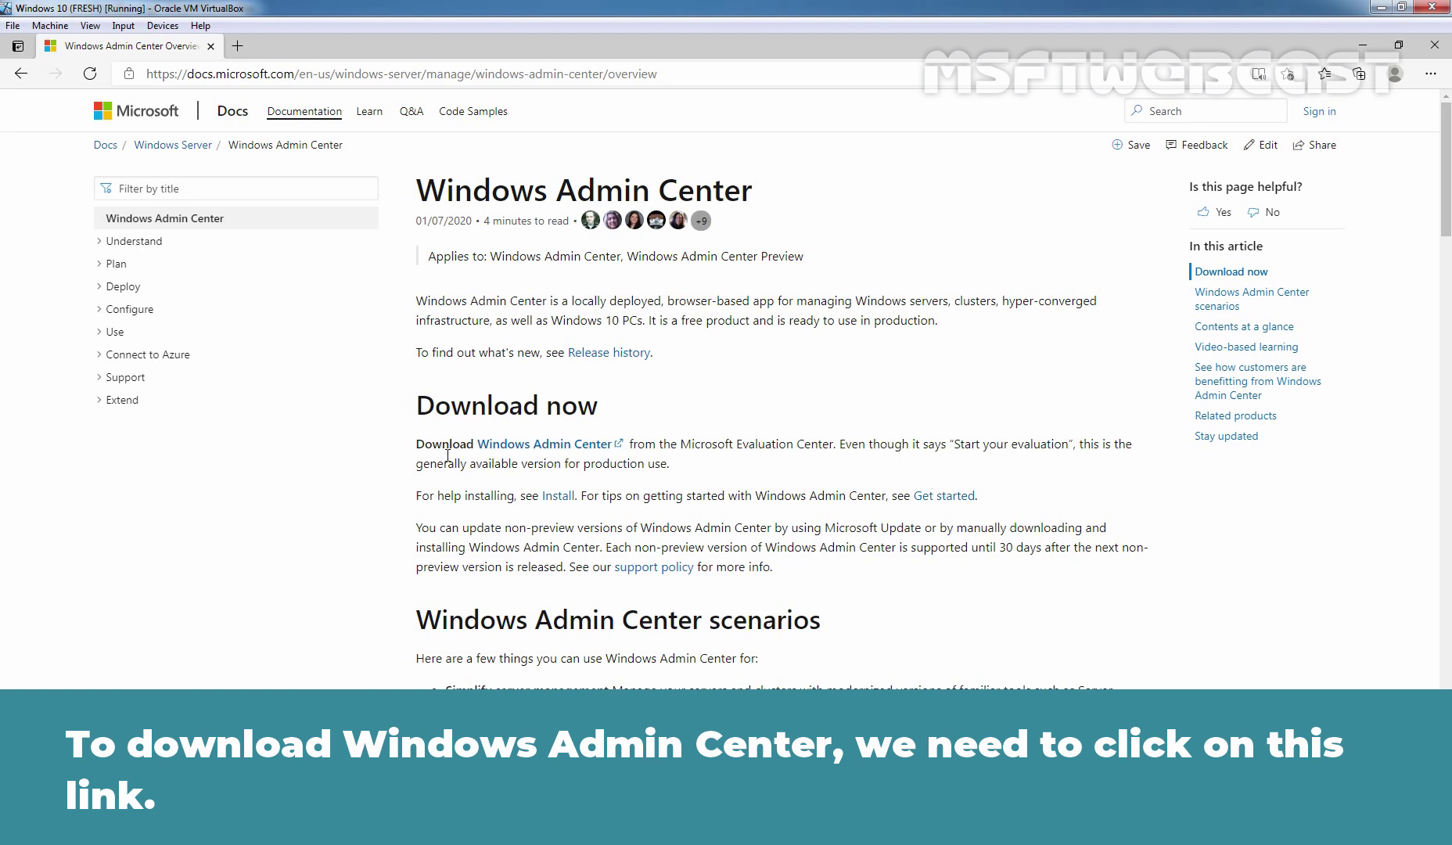
click(557, 451)
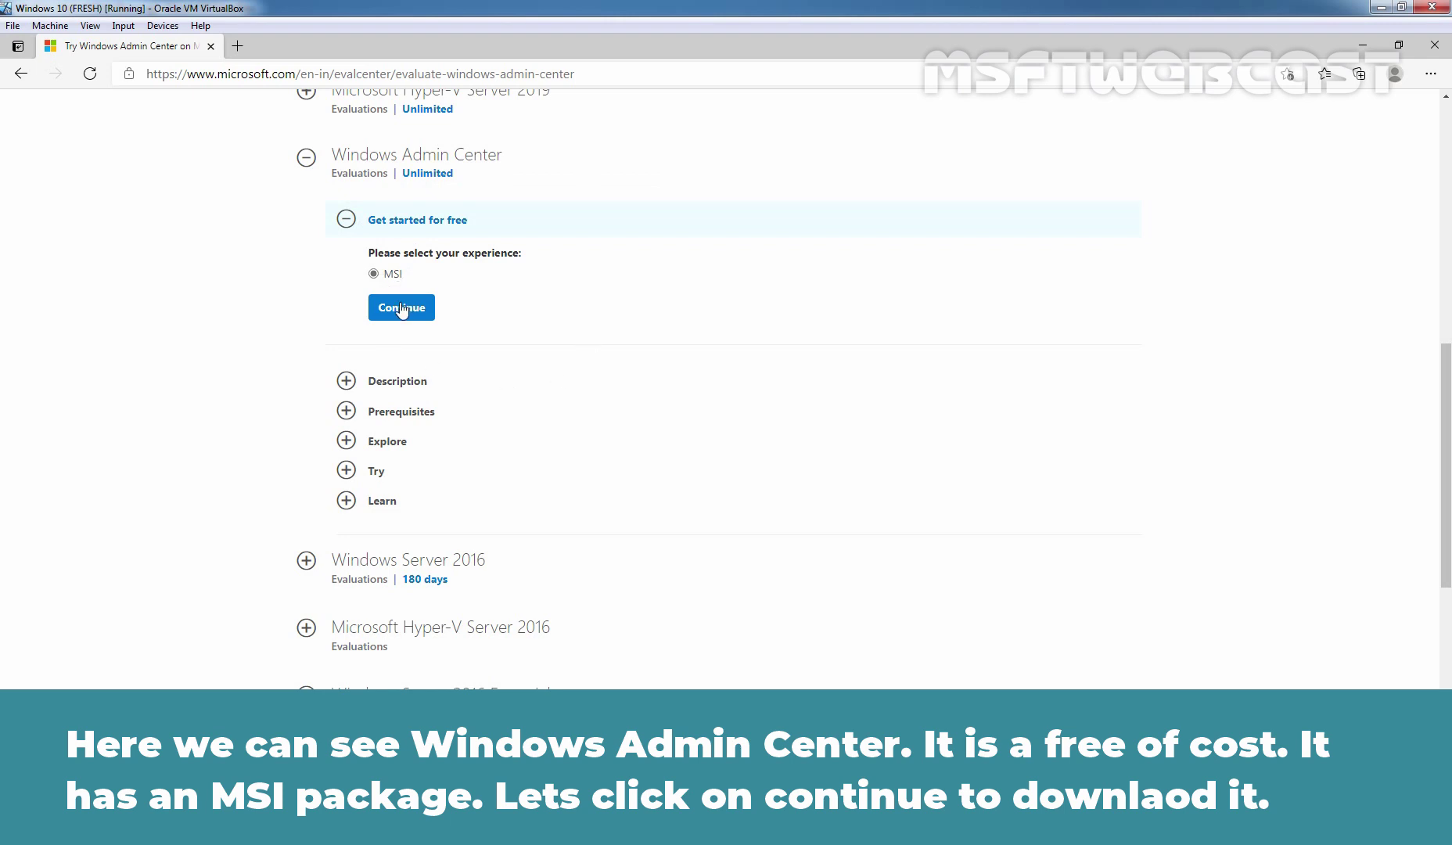
Choose the MSI package and submit the registration form to start the download
click(401, 308)
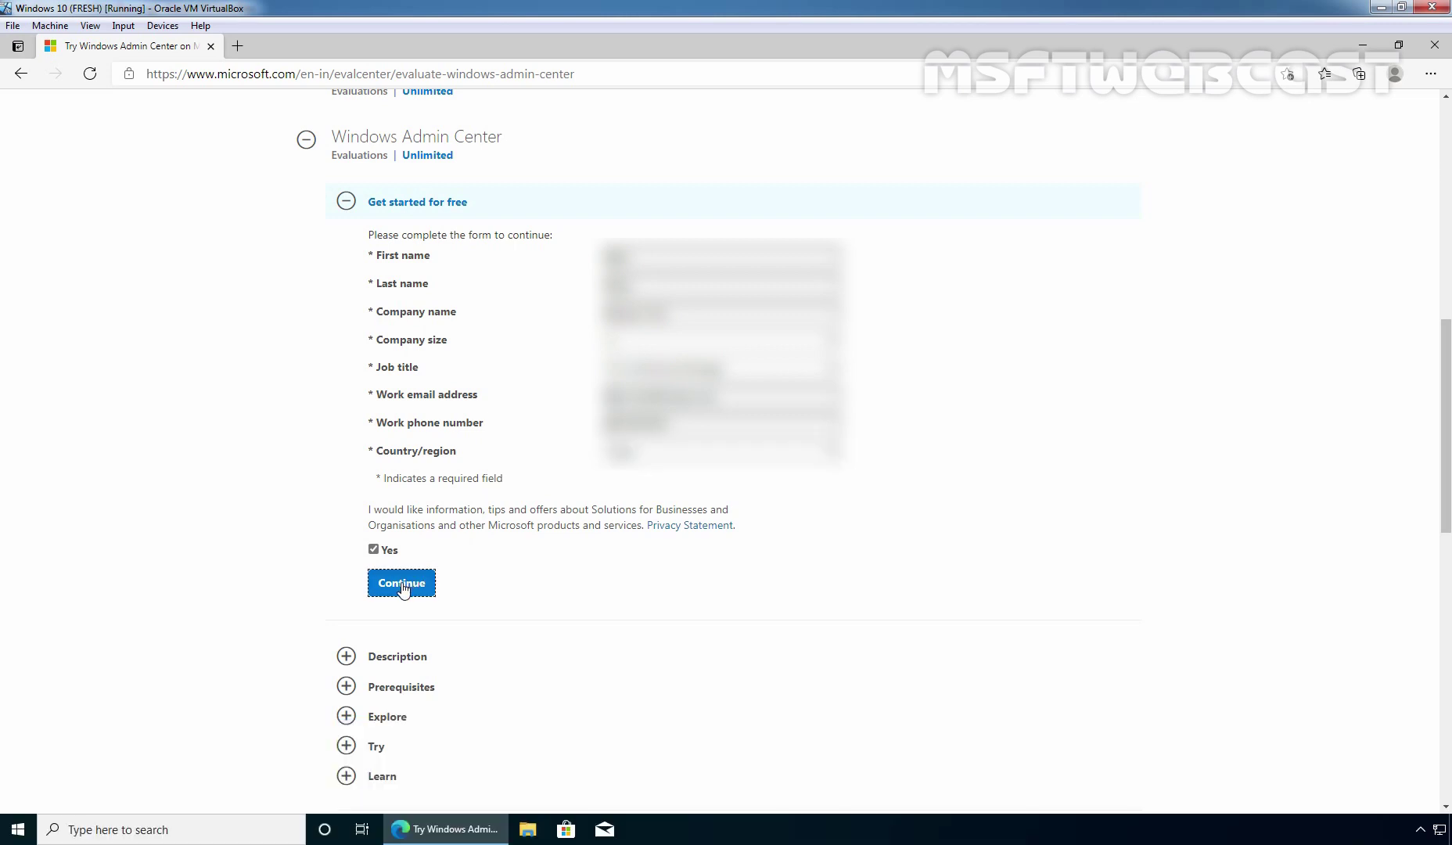
click(402, 583)
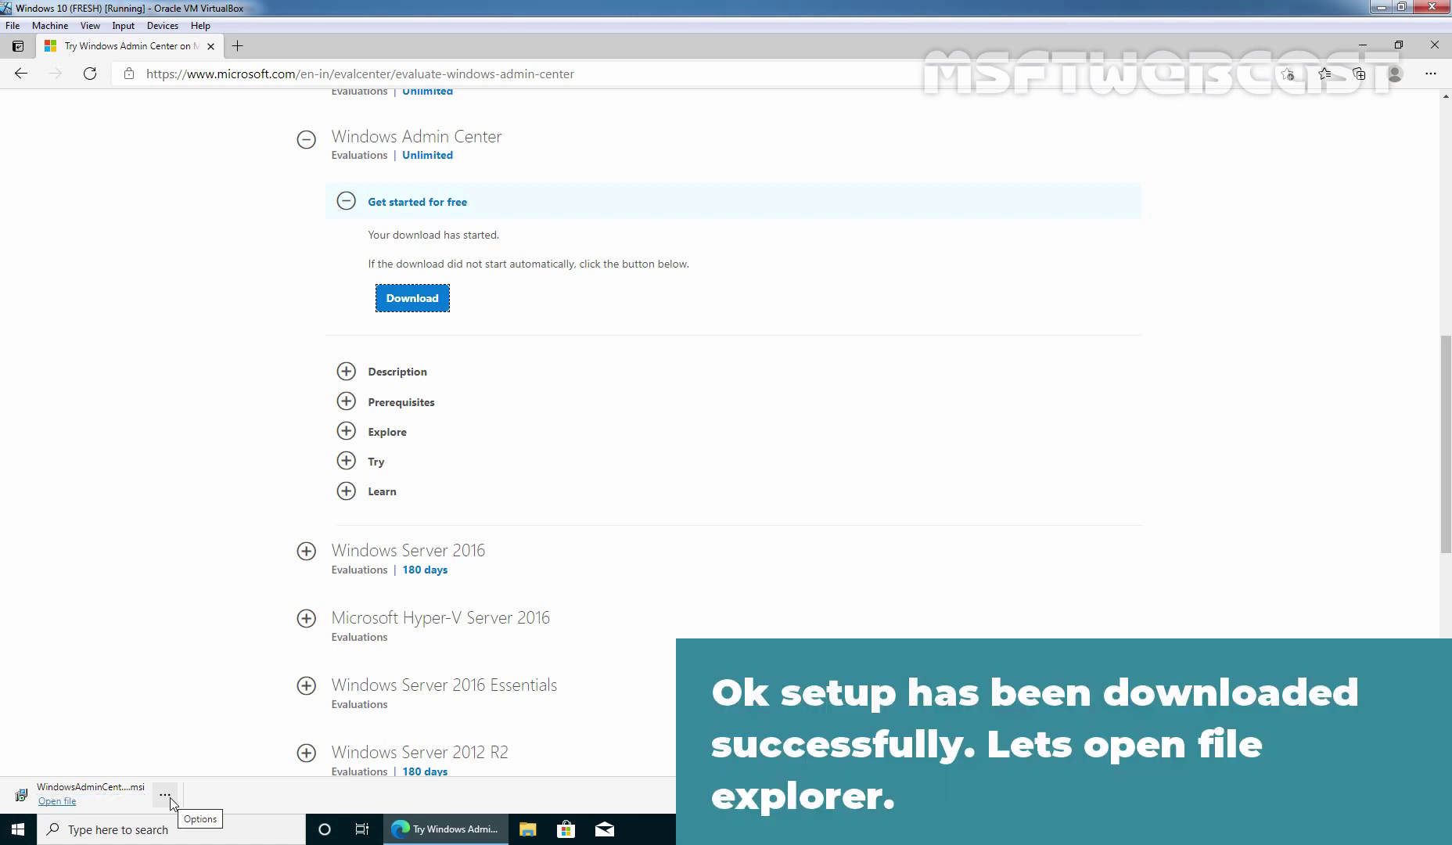
Run the WindowsAdminCenter2103.2 installer from the Downloads folder in File Explorer
click(528, 831)
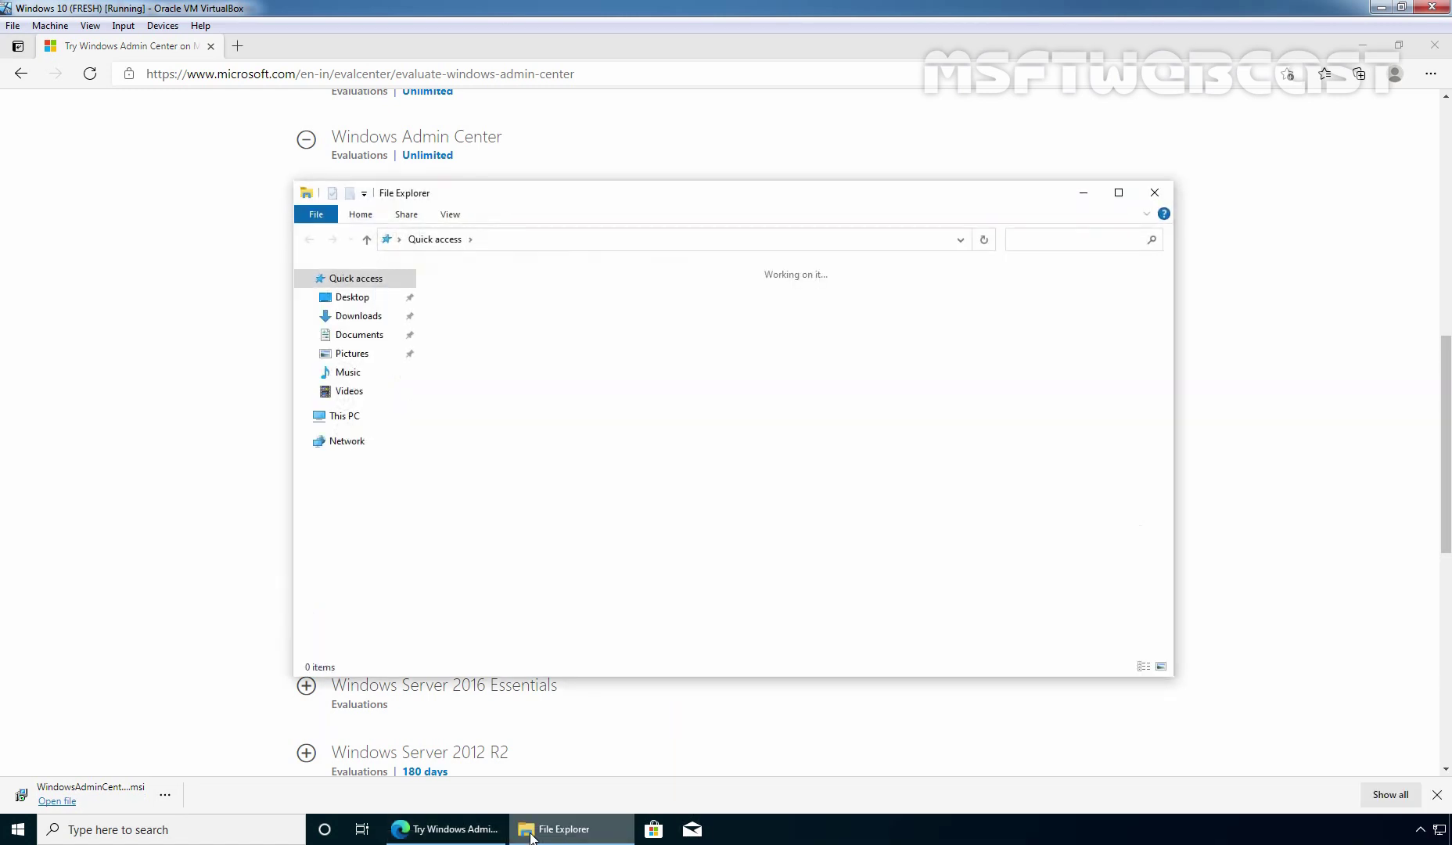
click(354, 320)
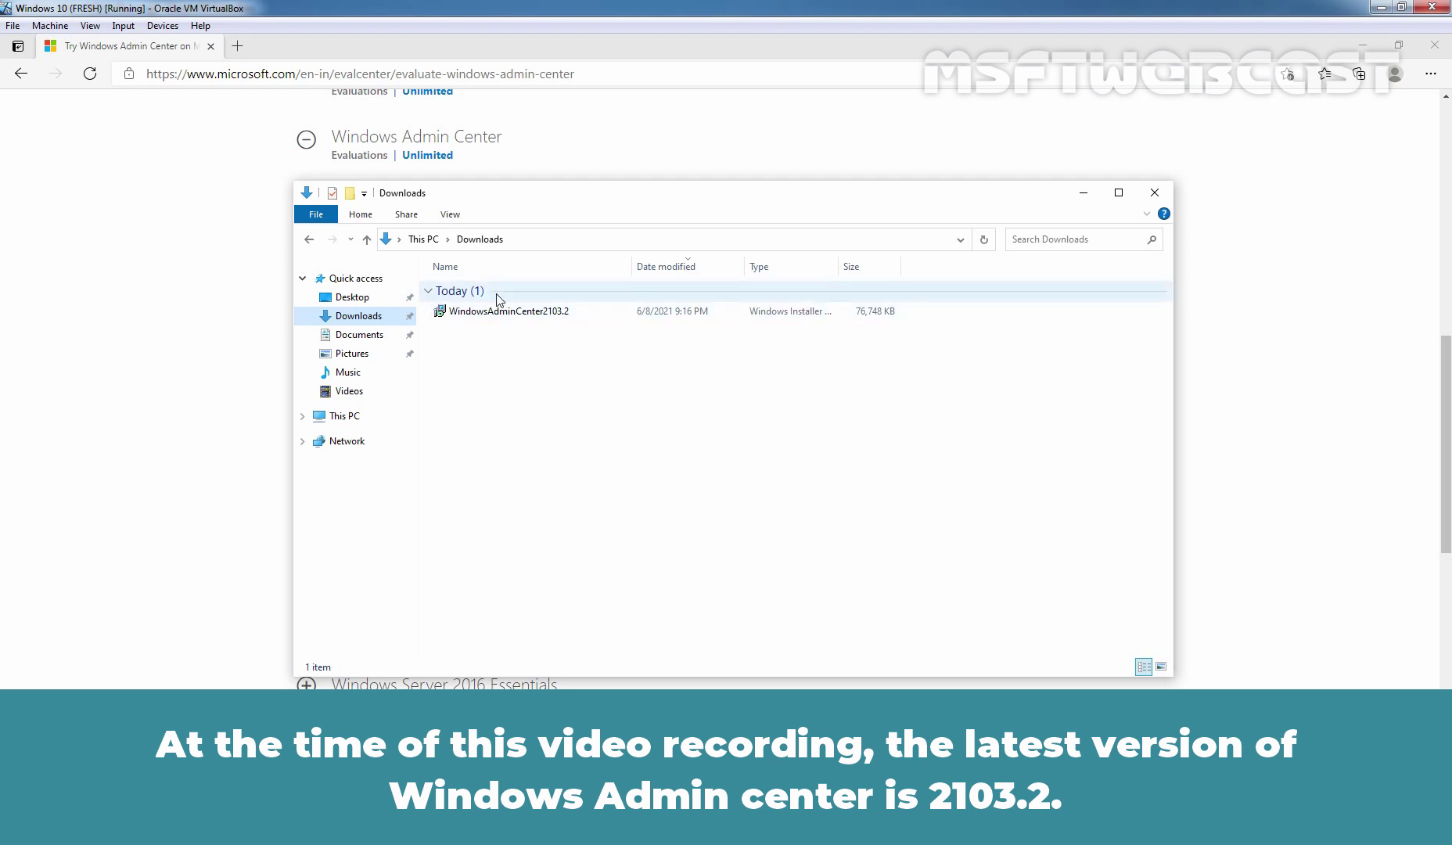
double_click(488, 319)
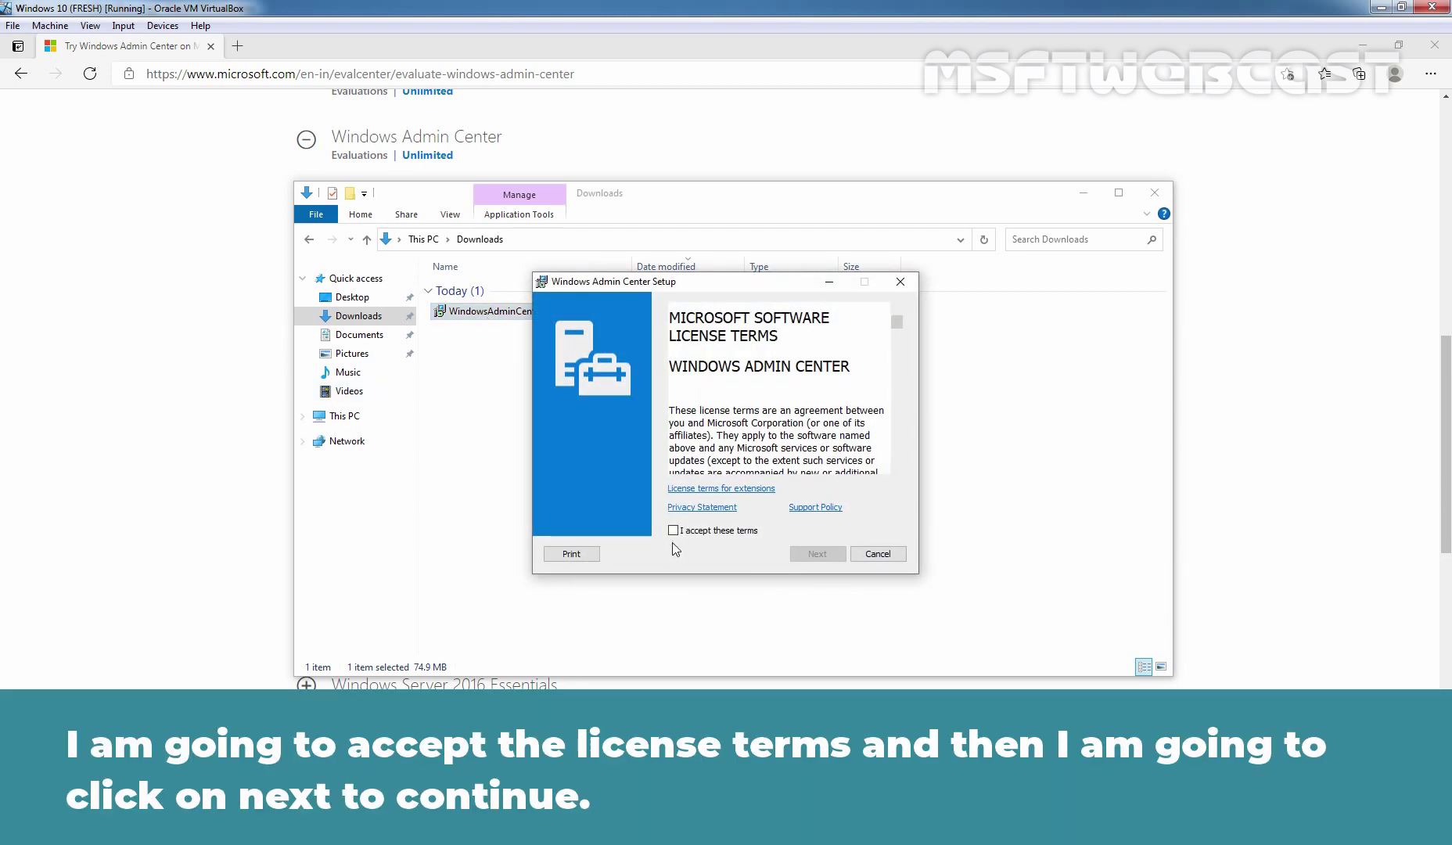
Accept the Windows Admin Center license terms and continue
click(674, 531)
click(817, 553)
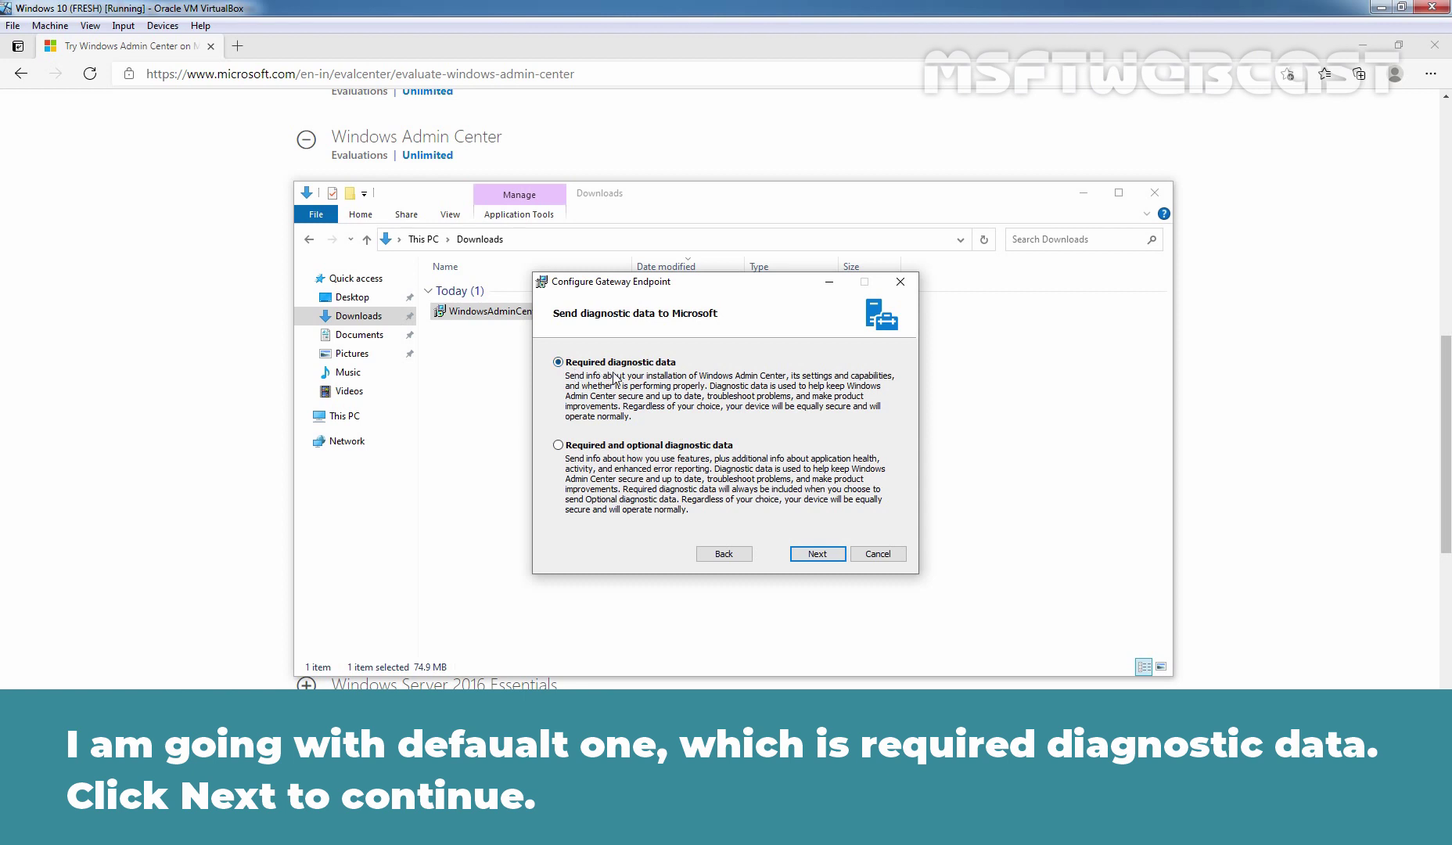
Keep required diagnostic data and skip Microsoft Update in setup
click(818, 554)
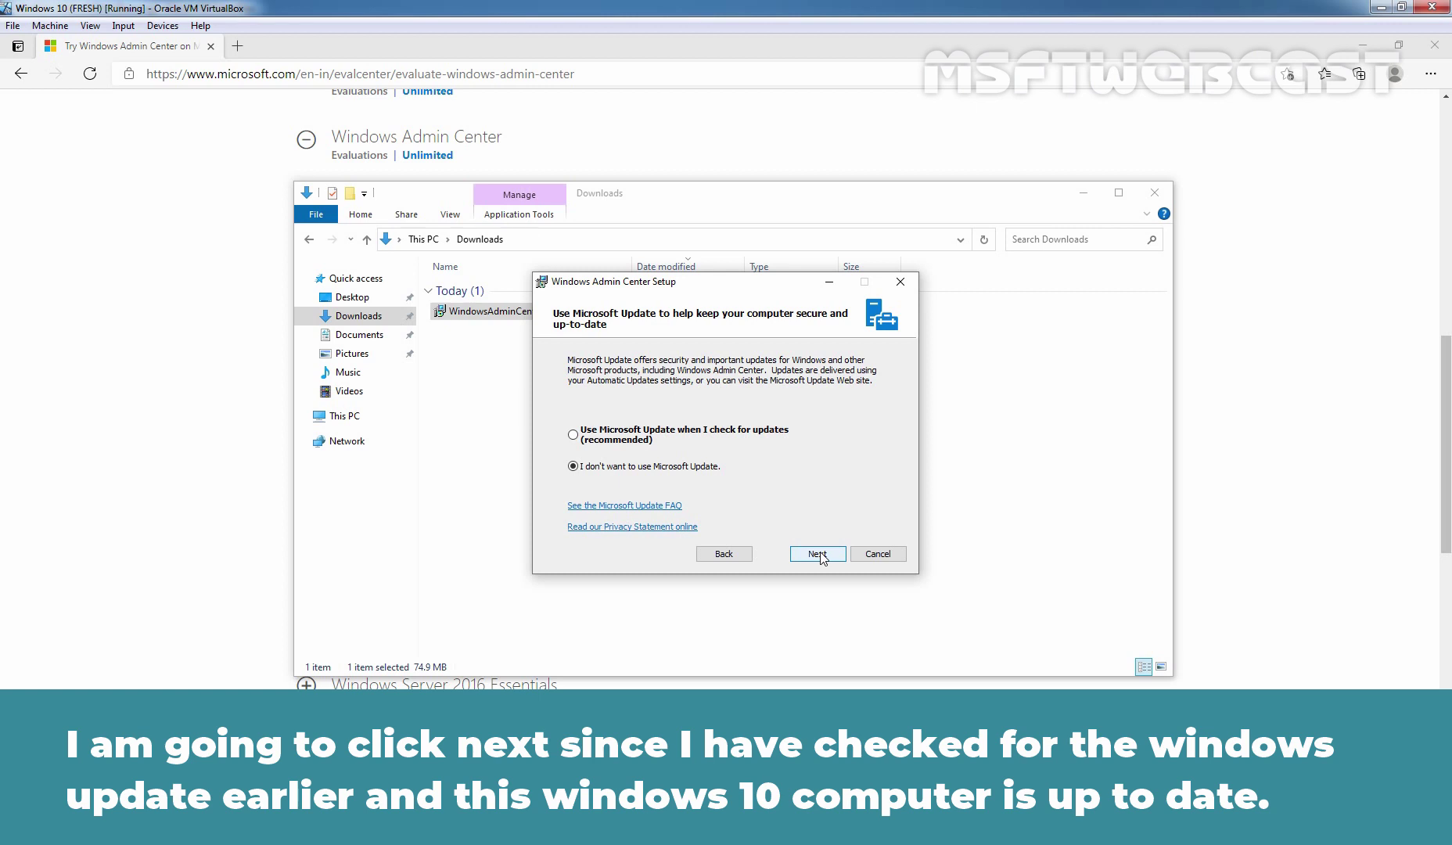
click(819, 555)
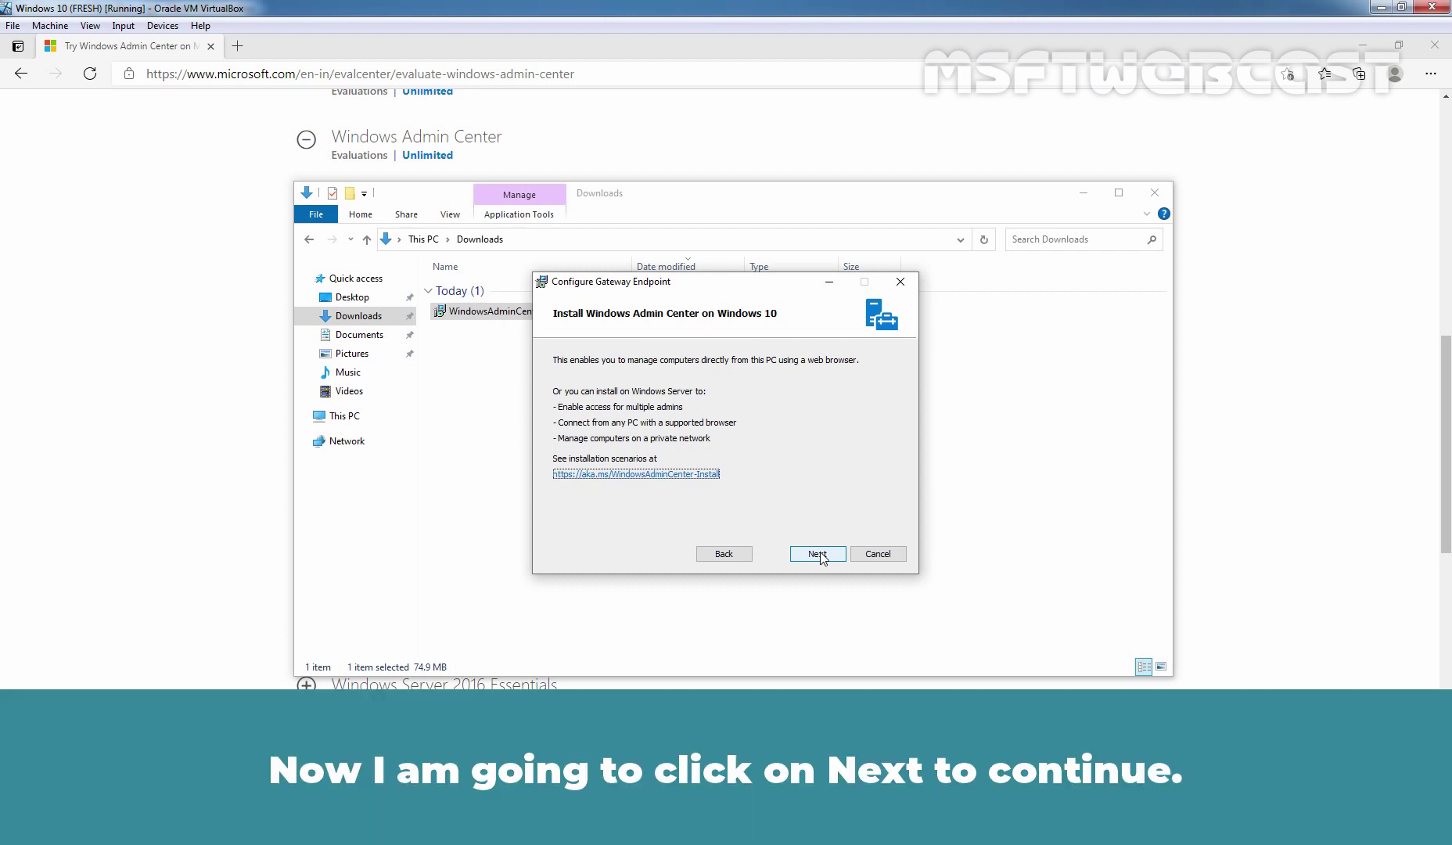
Install Windows Admin Center on port 6516 with a desktop shortcut
click(817, 554)
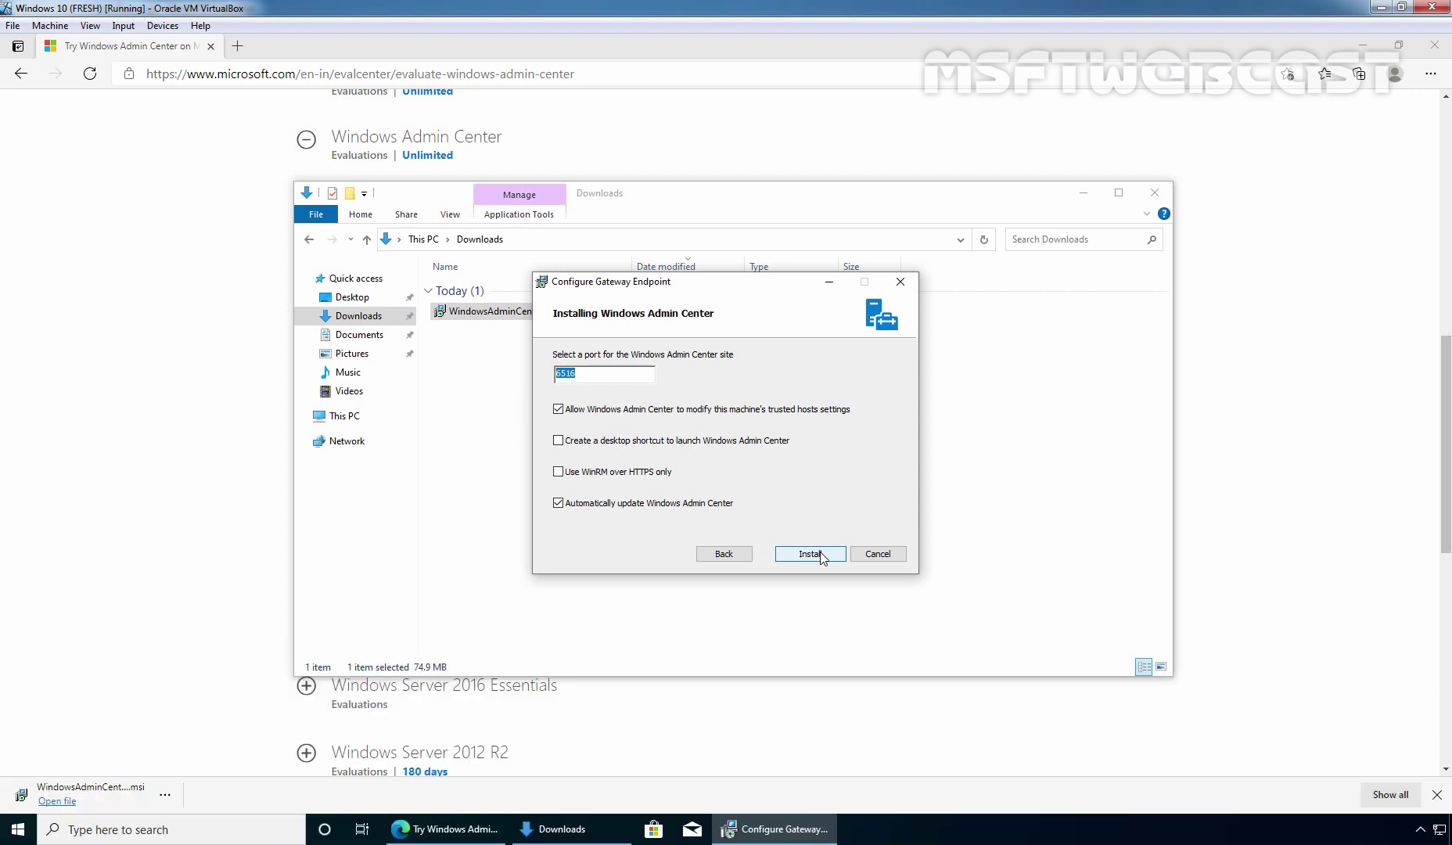
click(558, 442)
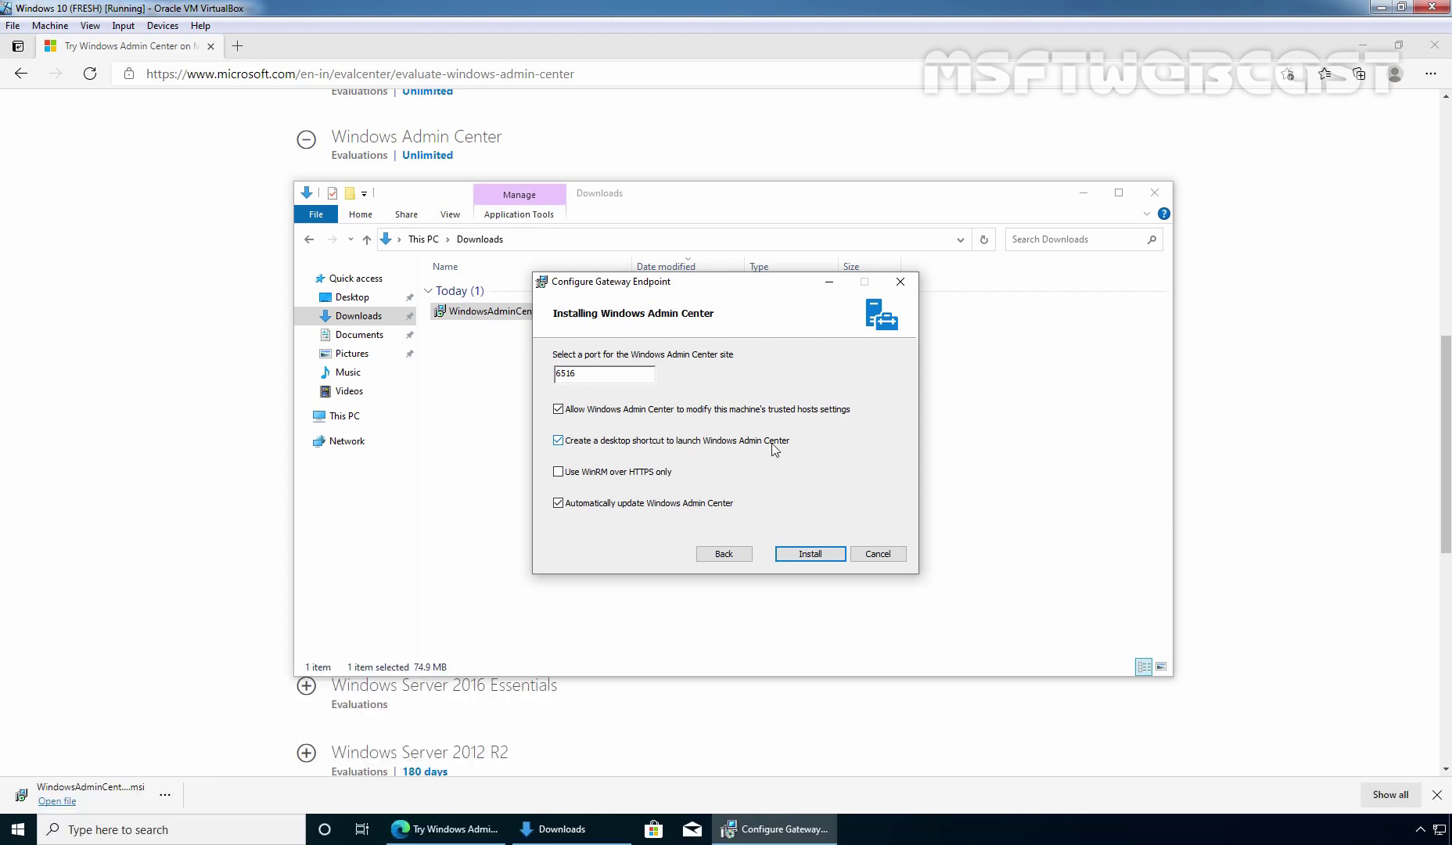
click(809, 554)
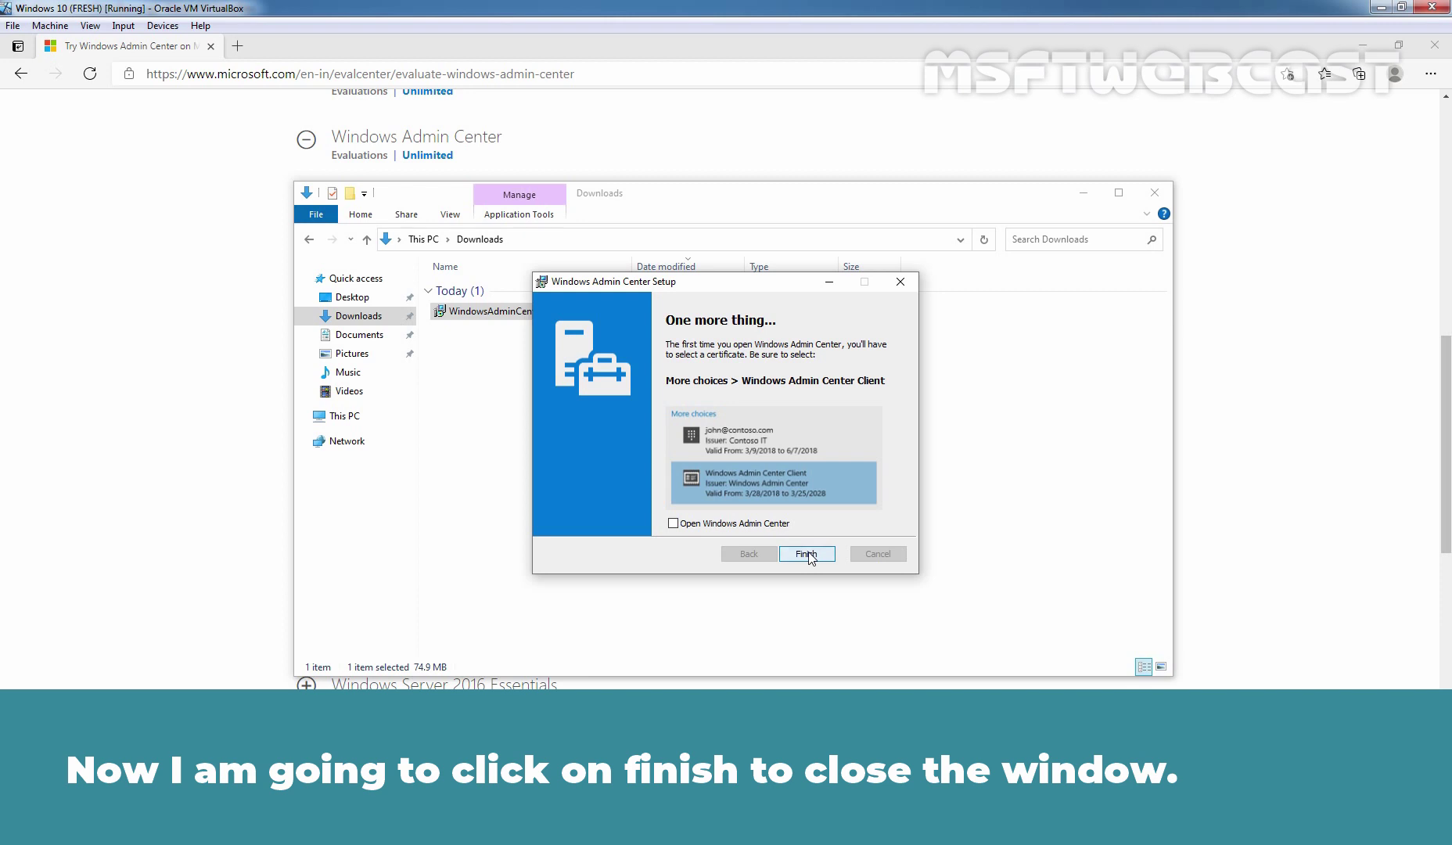
Finish setup and close the Downloads window and Edge
click(807, 554)
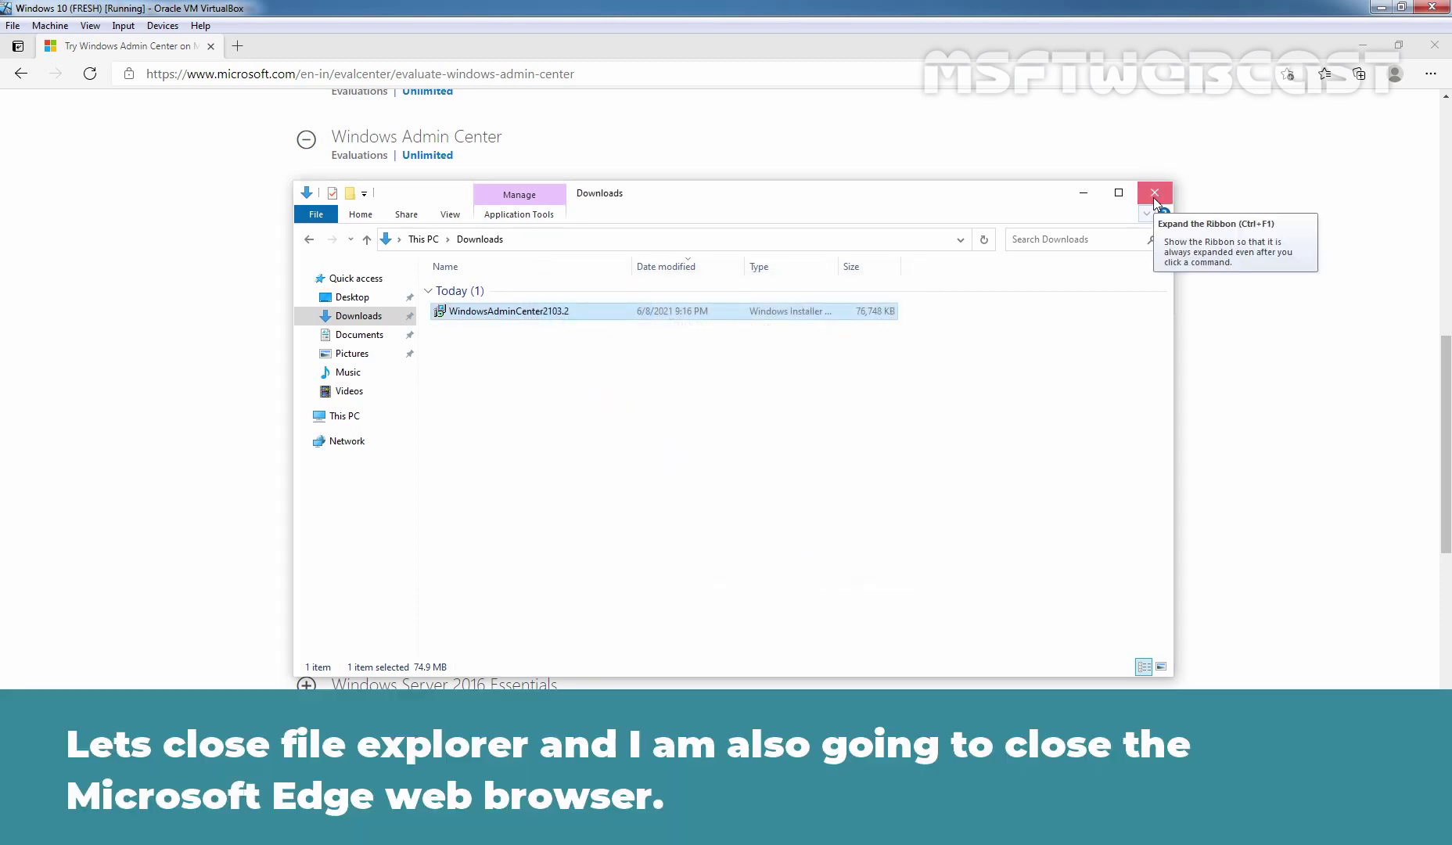
click(1155, 196)
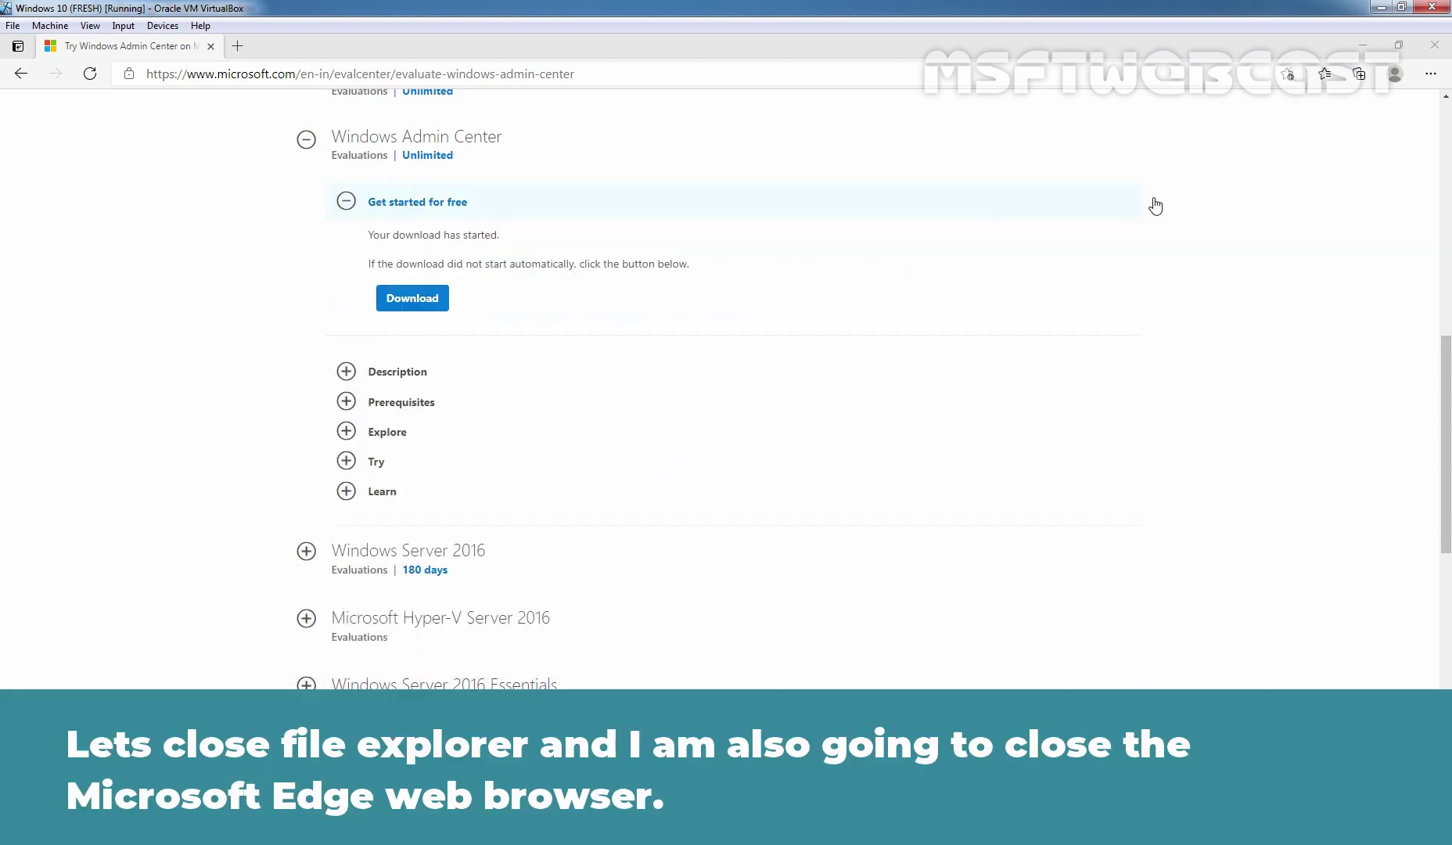
click(1433, 45)
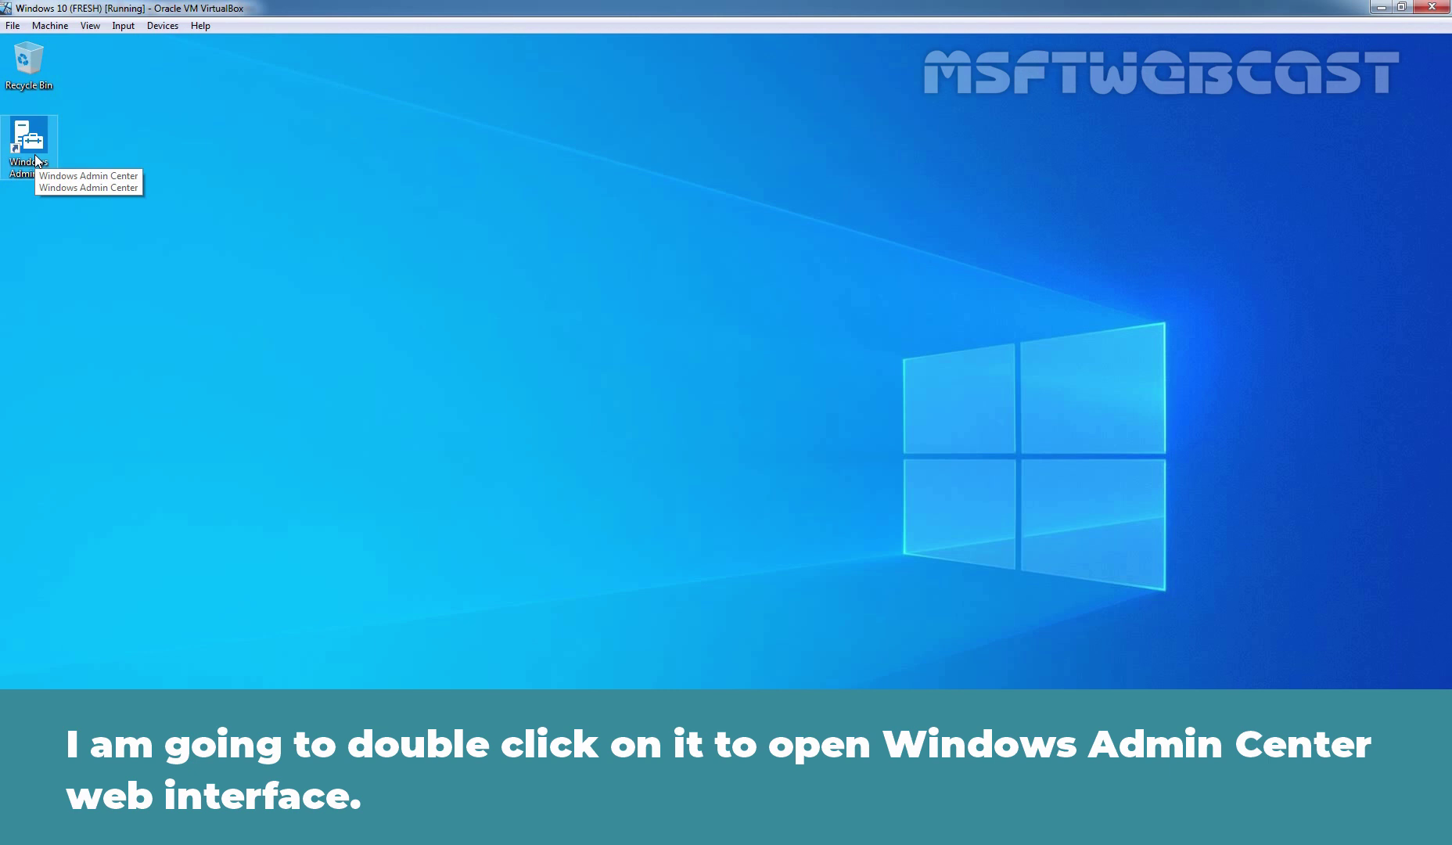
Launch Windows Admin Center from the desktop shortcut using the Windows Admin Center Client certificate
double_click(35, 160)
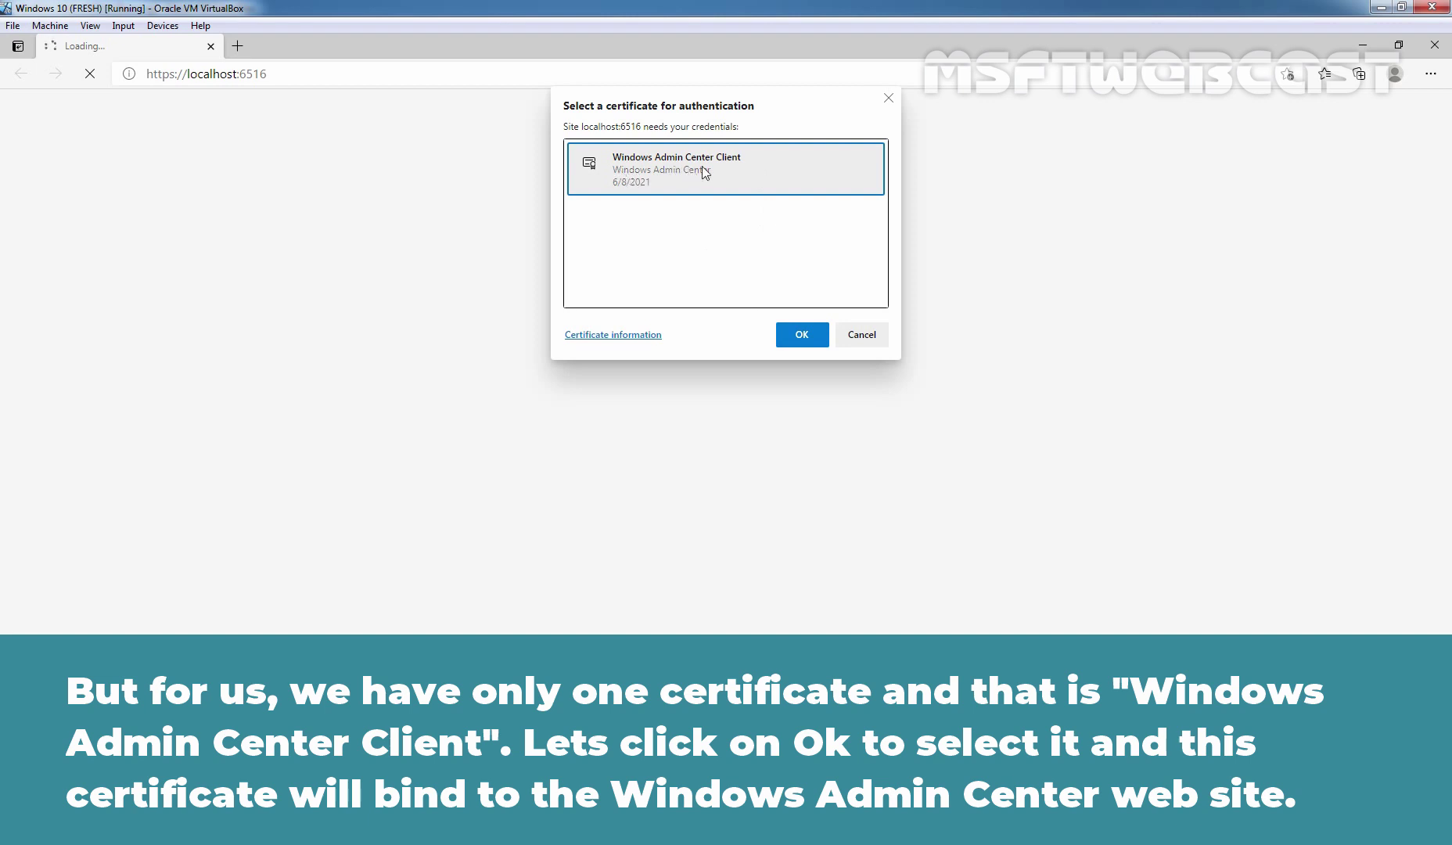
click(803, 335)
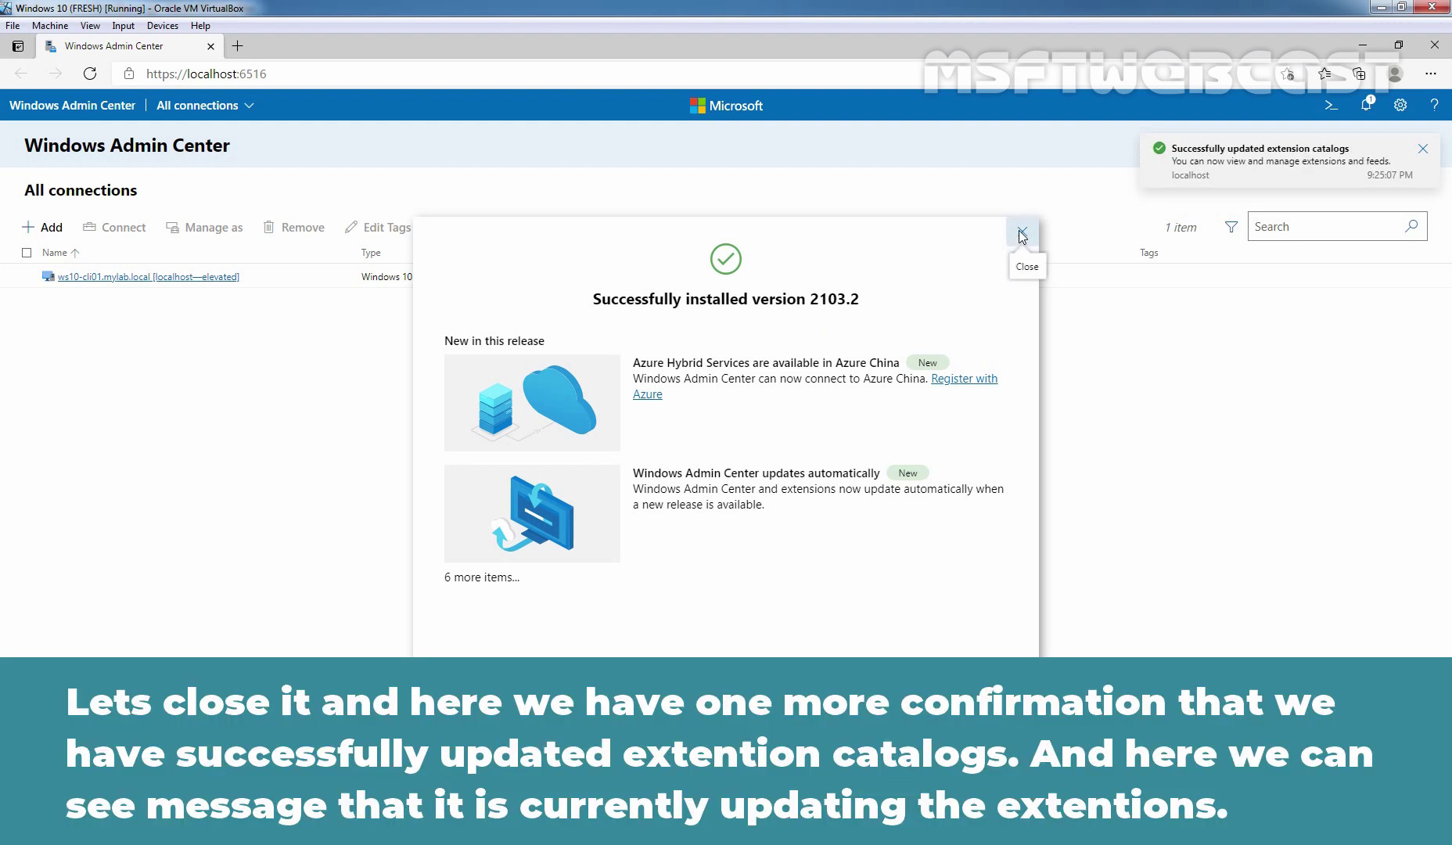
Dismiss the 'Successfully installed version 2103.2' notice to reveal the All connections list
click(1022, 231)
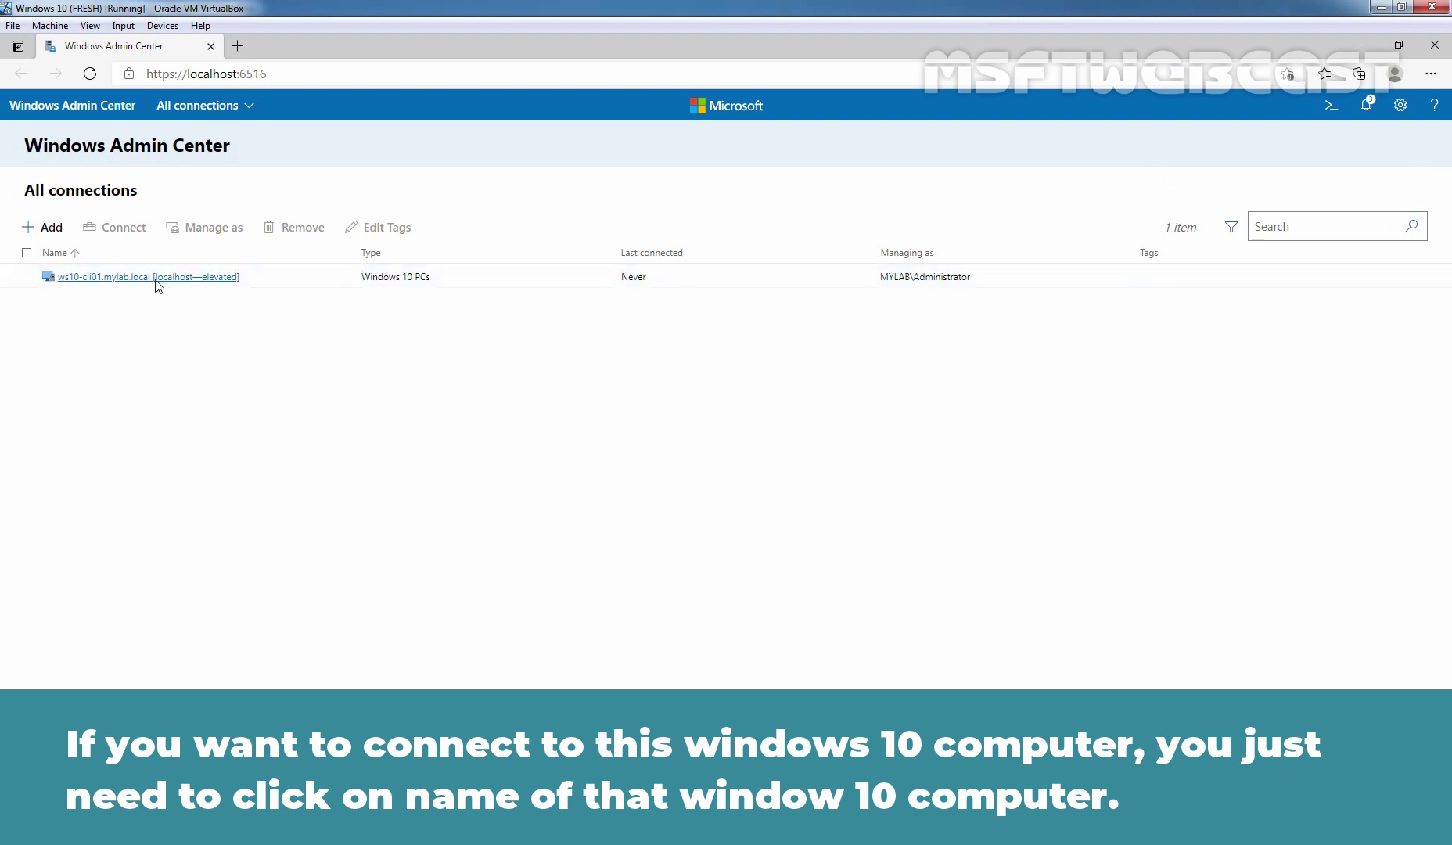
Connect to the local computer ws10-cli01.mylab.local from the All connections list
click(129, 280)
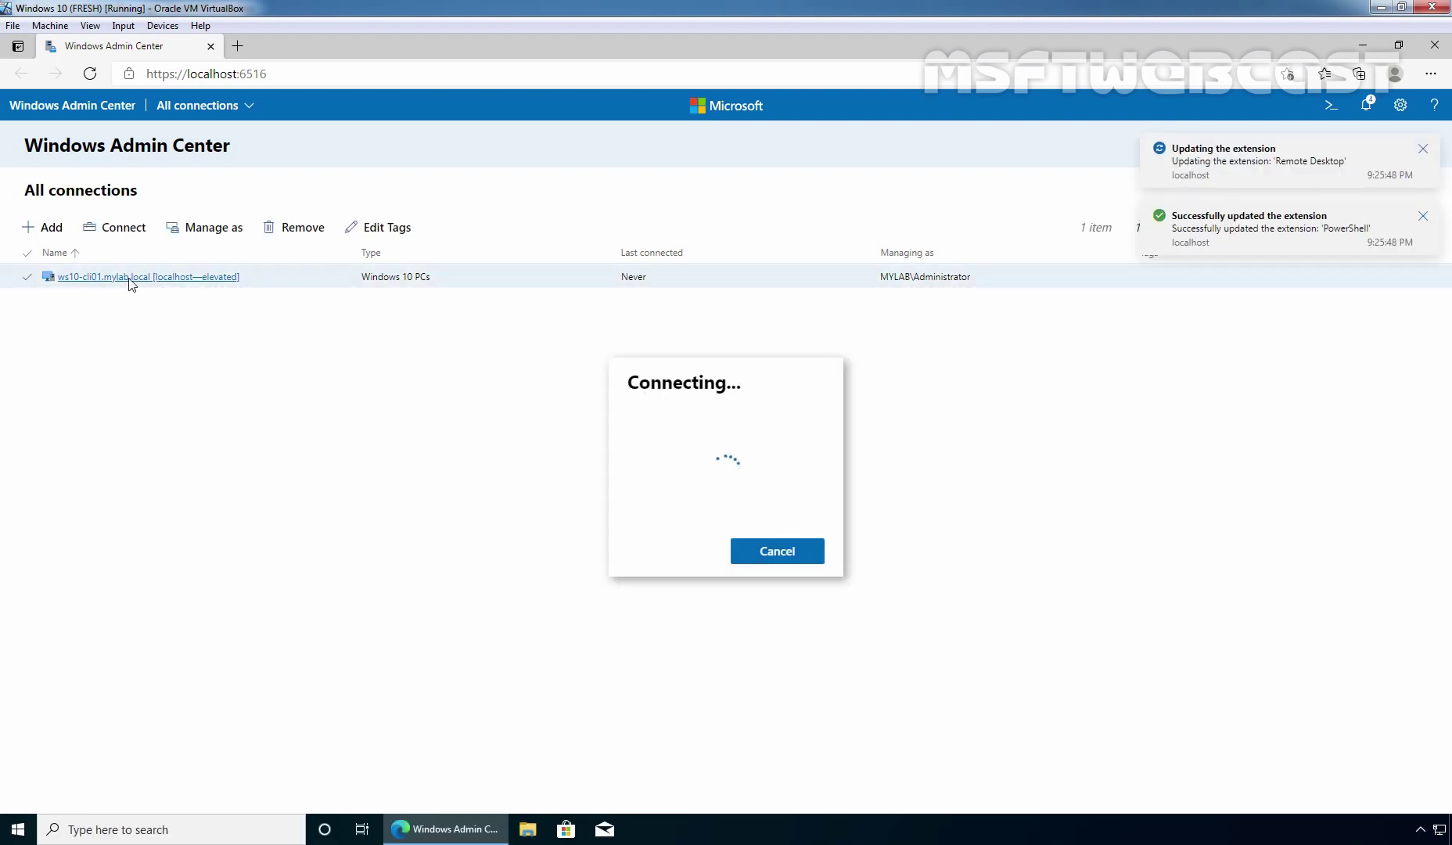
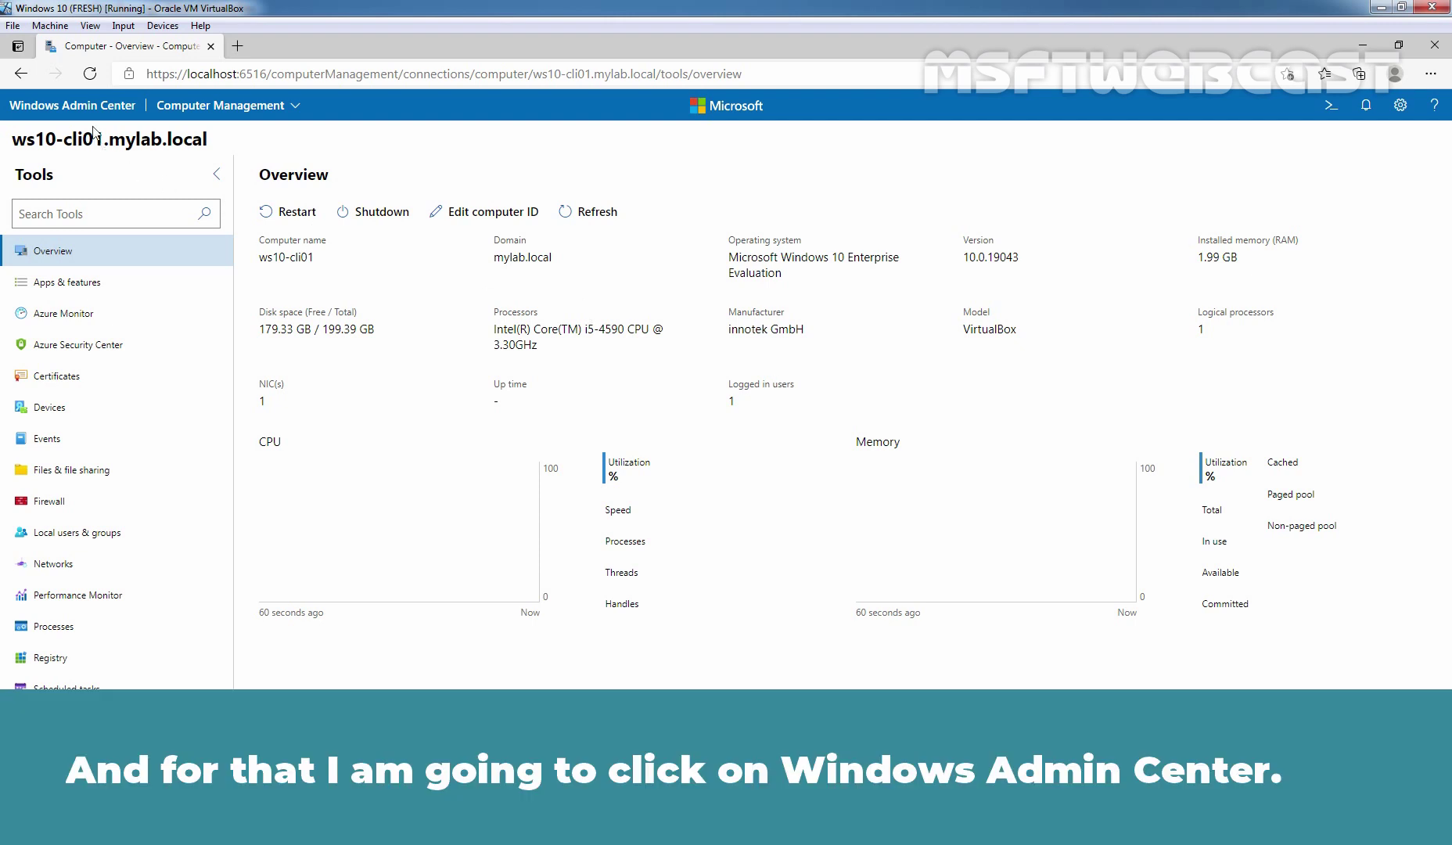
Return from the ws10-cli01.mylab.local overview to the All connections list
click(77, 107)
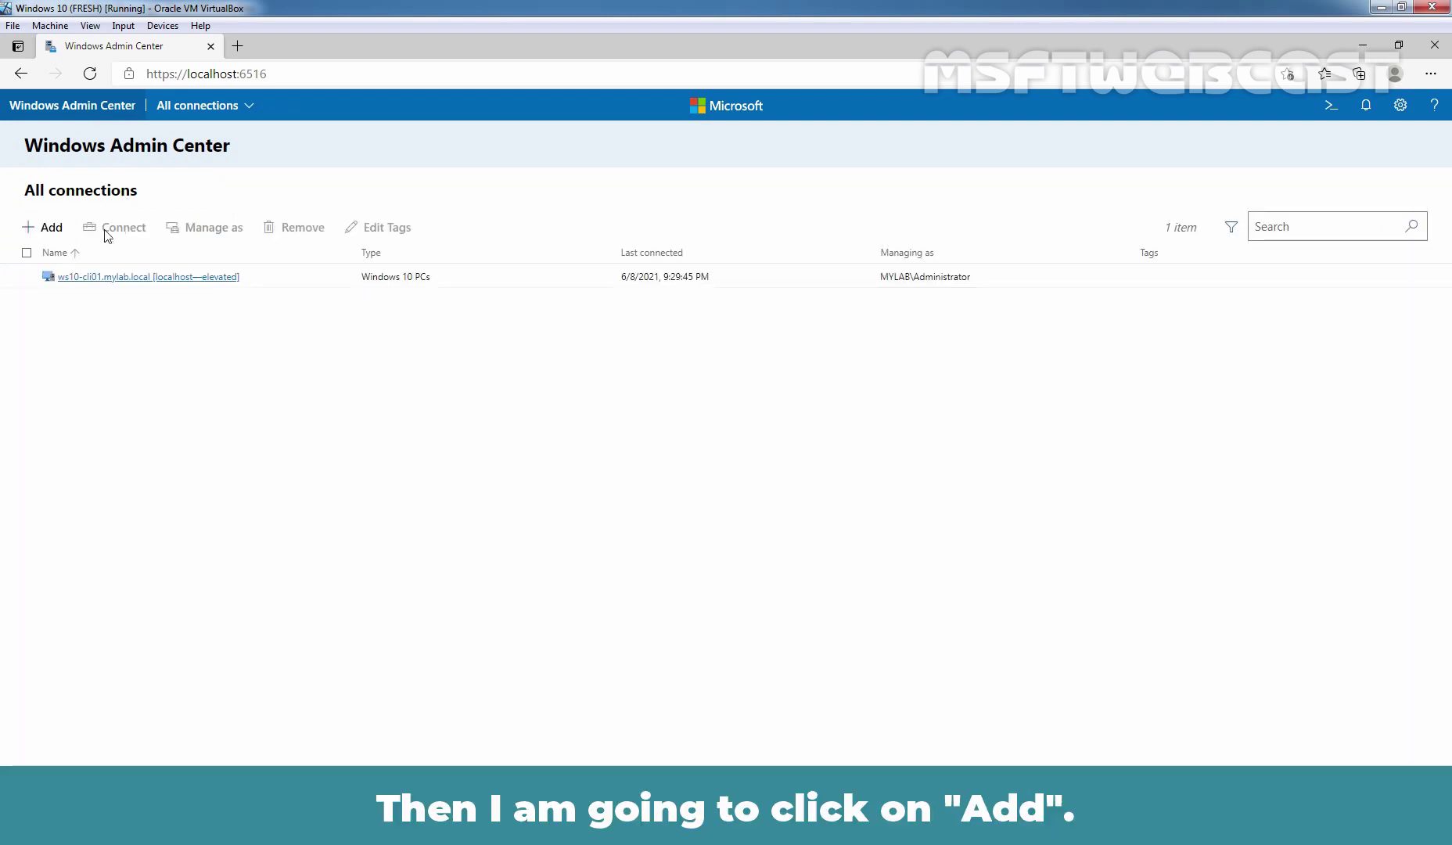
Open the Add Servers form from the Add or create resources panel
click(43, 230)
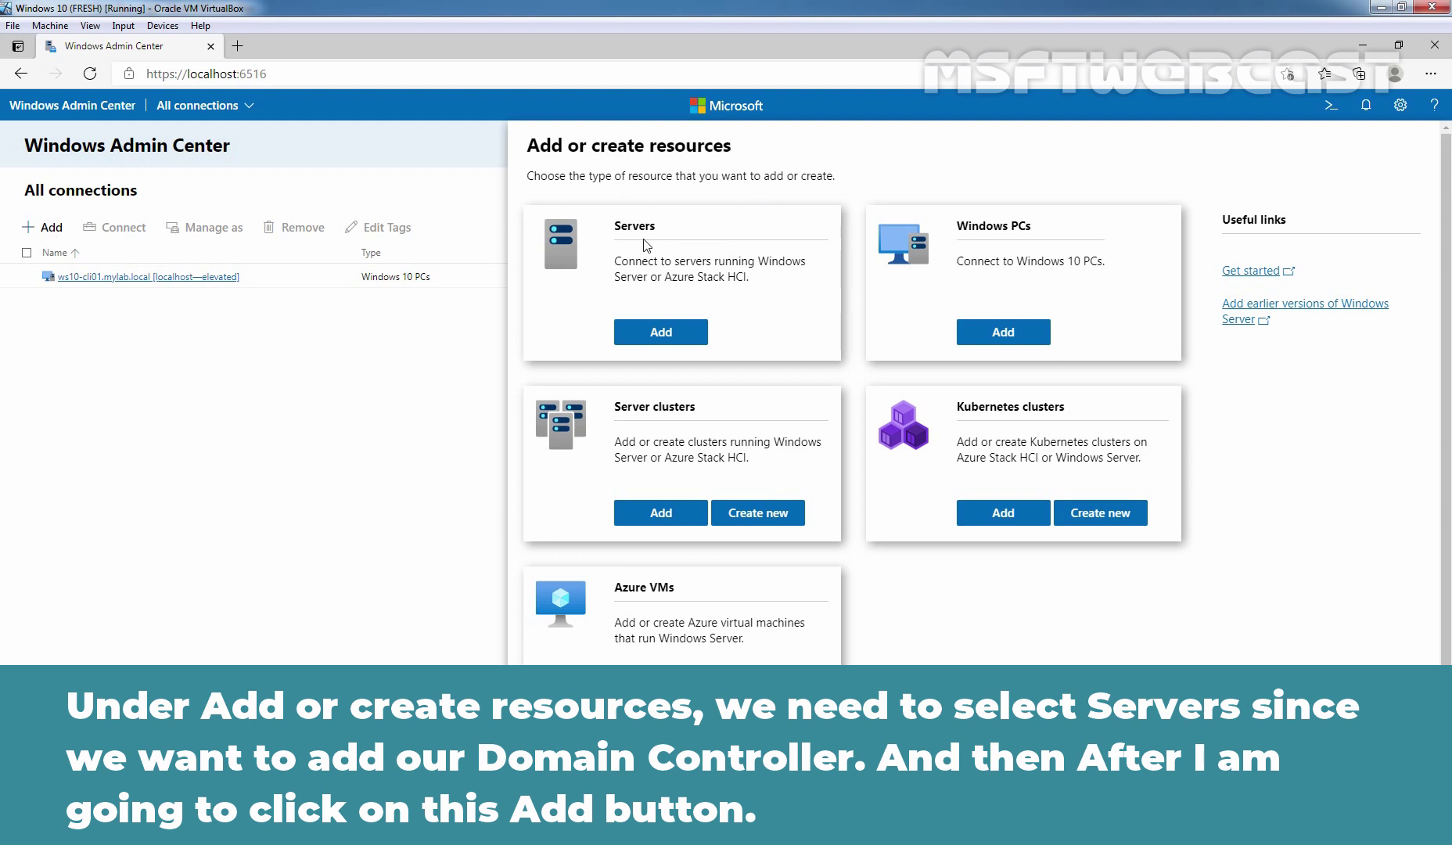
click(662, 333)
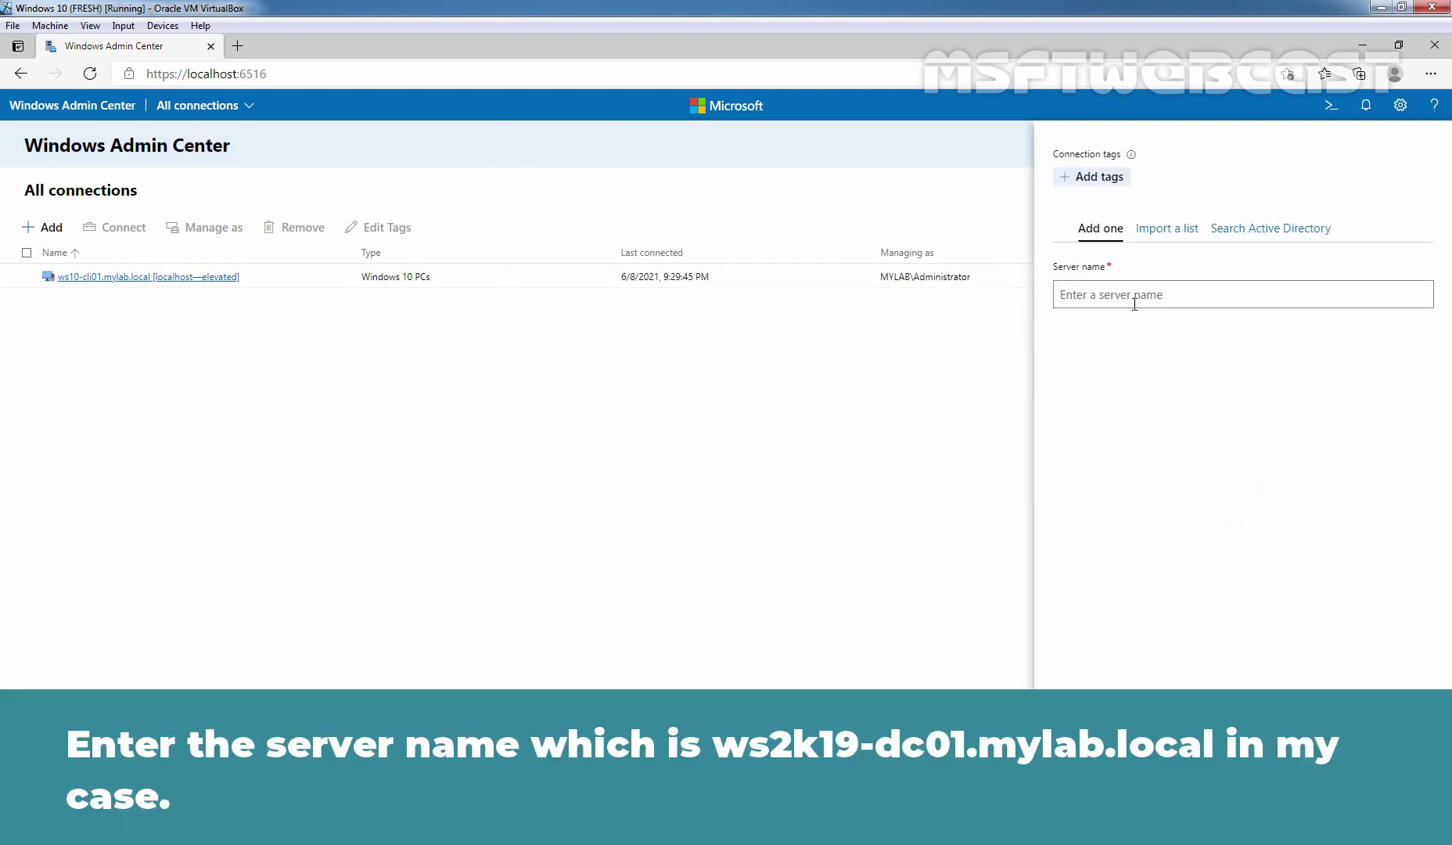
Add ws2k19-dc01.mylab.local as a server connection and open its overview
click(1134, 304)
text(ws2k19-dc)
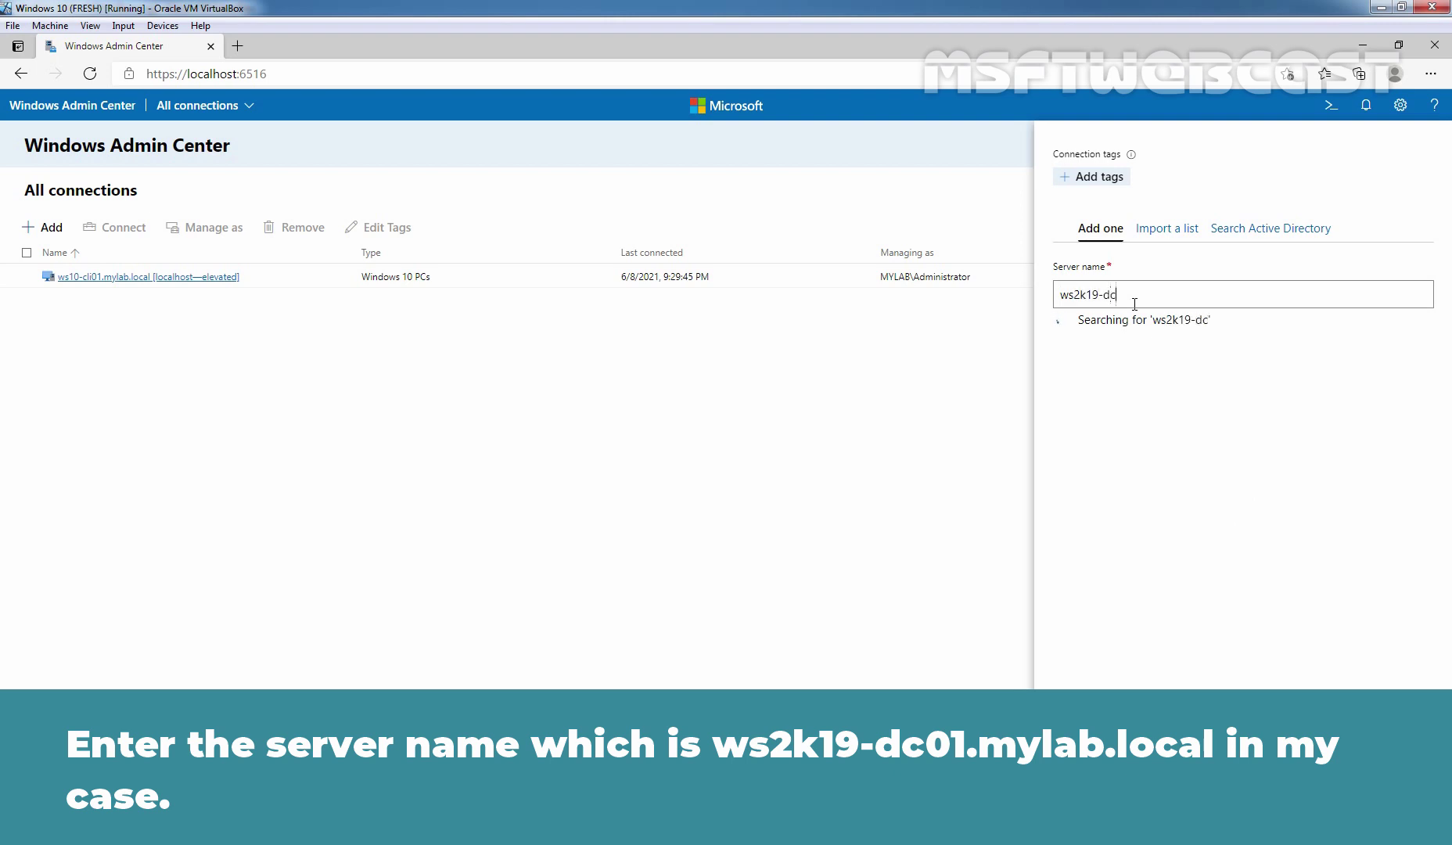
text(01.mylab.local)
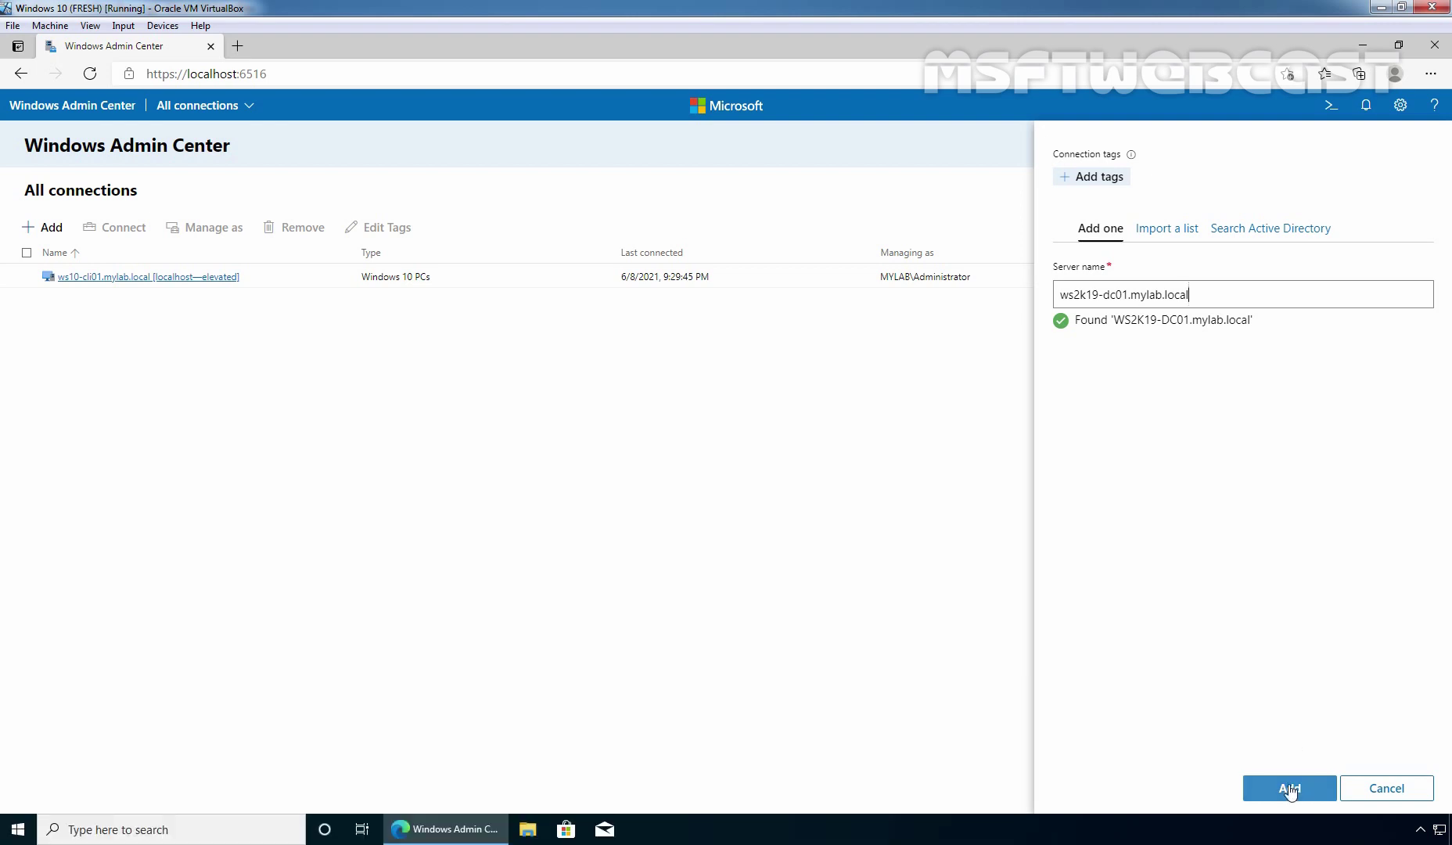
click(1289, 789)
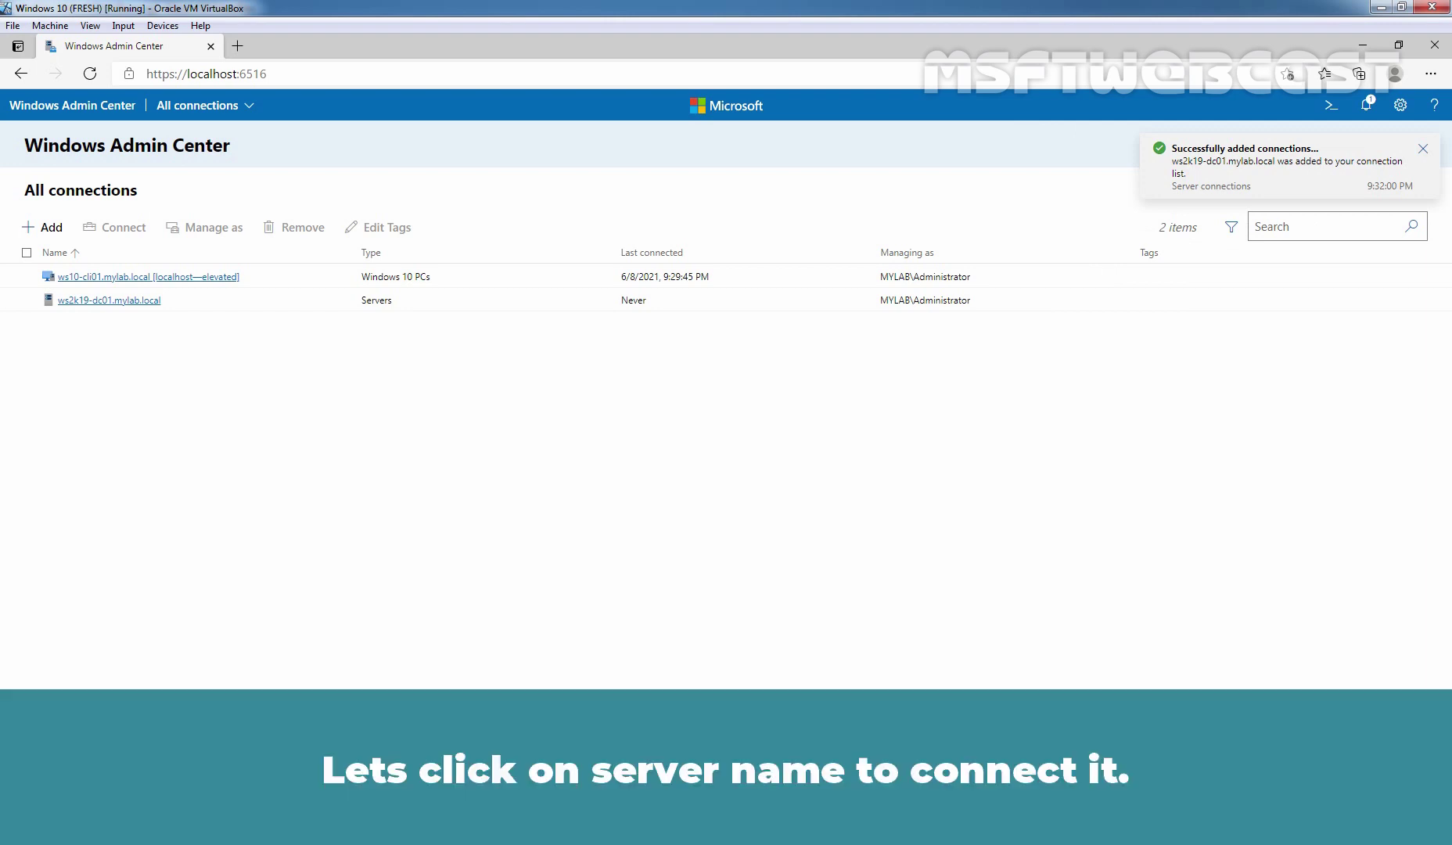
click(96, 302)
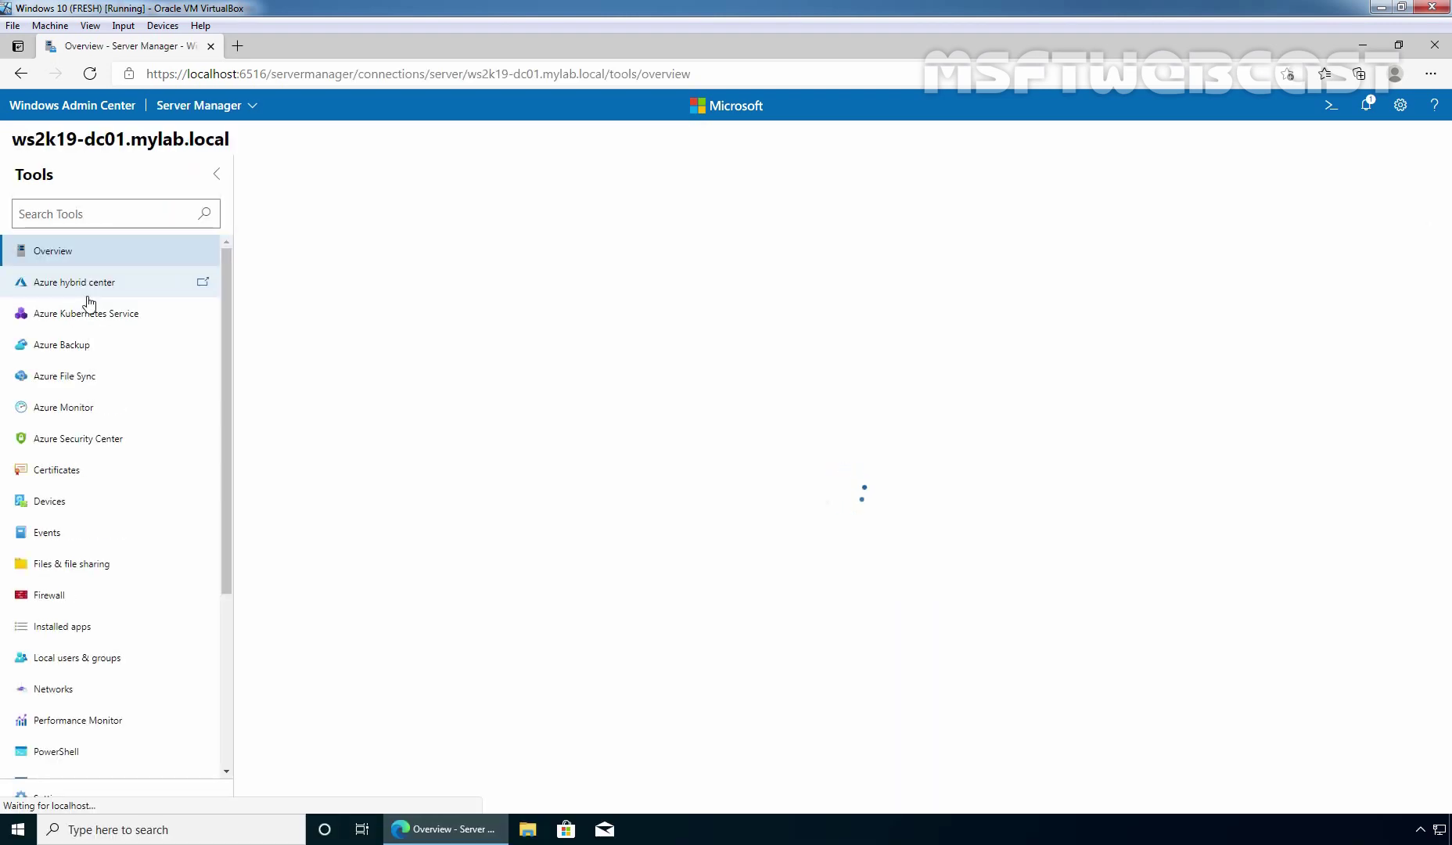